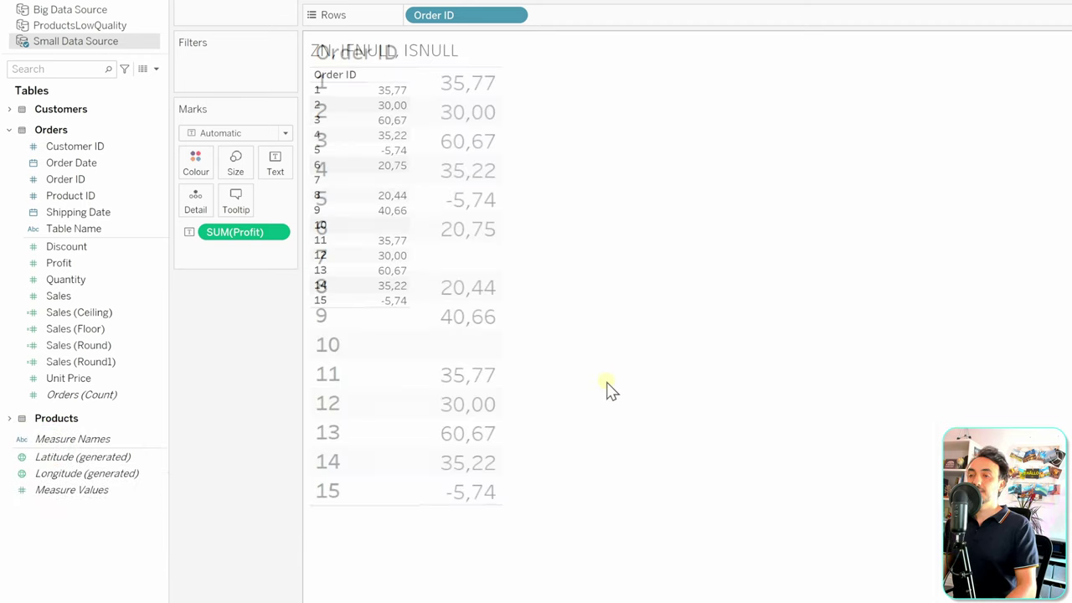
# Create a calculated field named "Profit (ZN)" with the formula ZN([Profit]).
pyautogui.rightClick(140, 532)
pyautogui.click(242, 329)
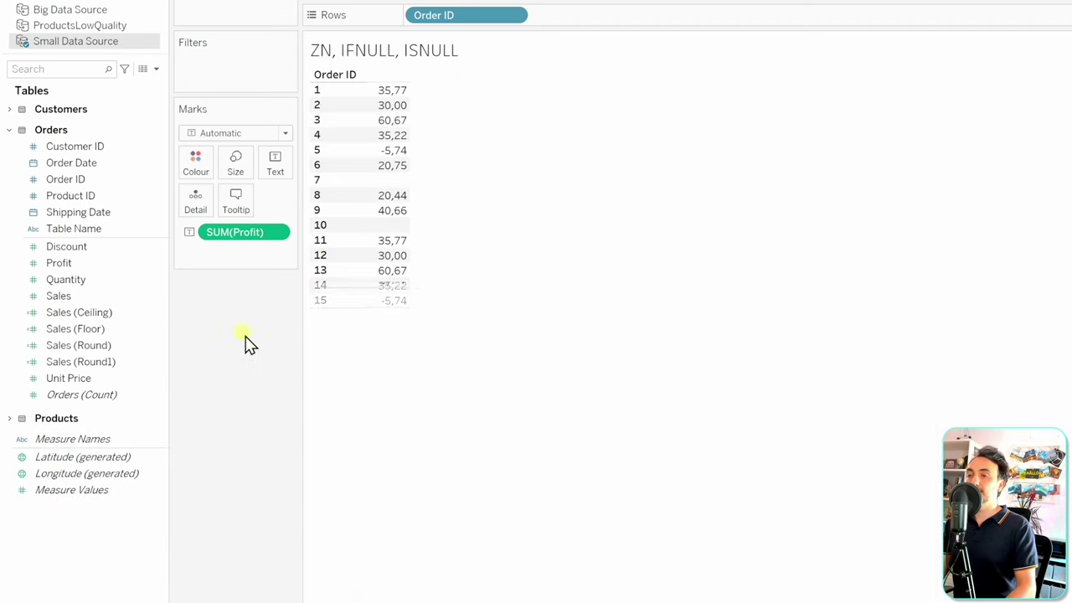
pyautogui.write('Profit (')
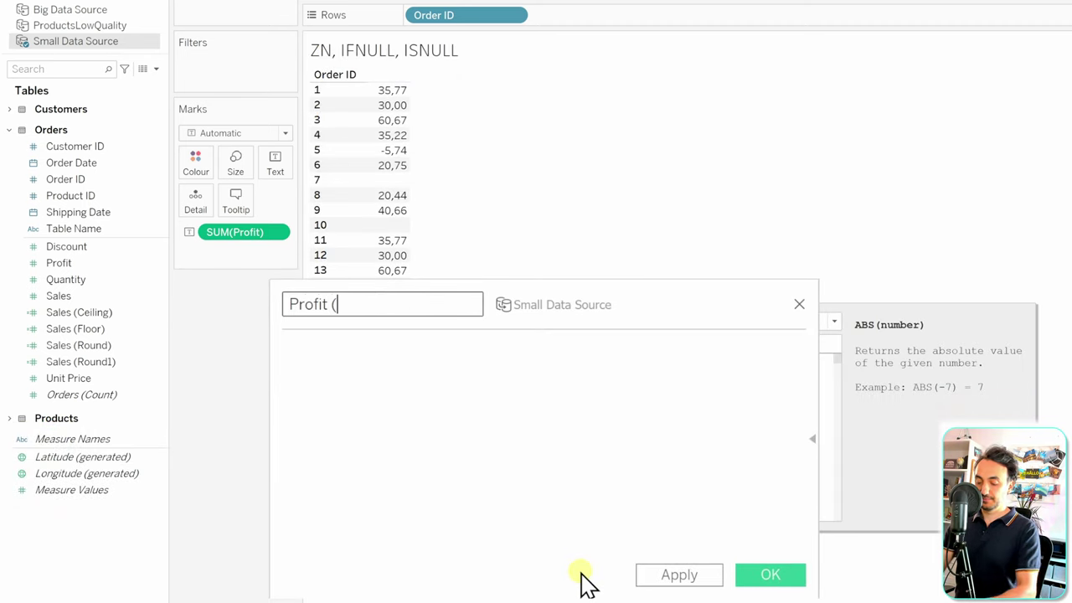
pyautogui.write('ZN)')
pyautogui.press('Tab')
pyautogui.write('Z')
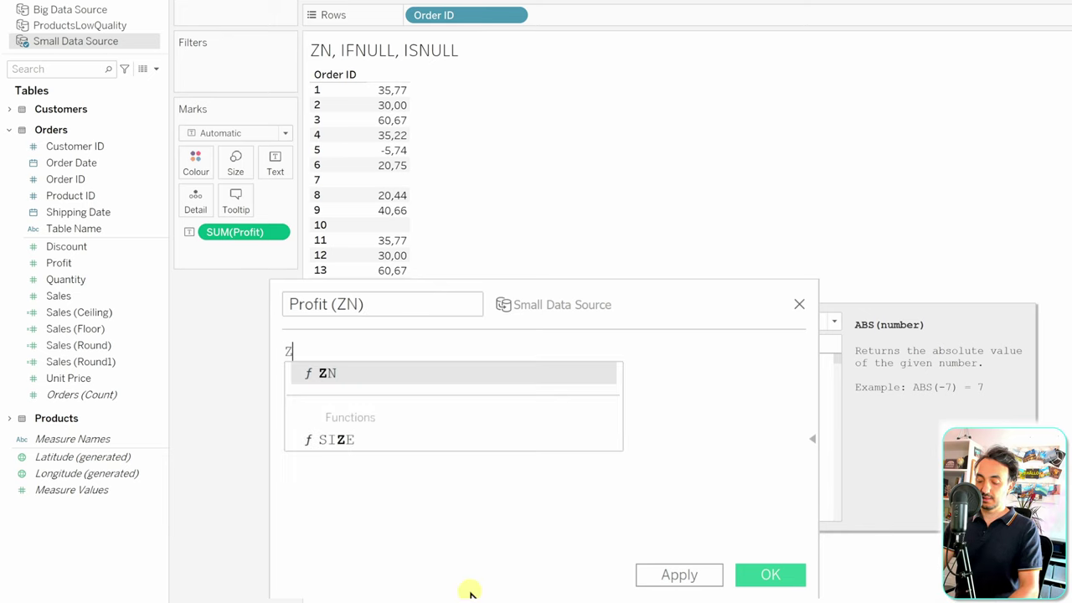
pyautogui.write('N')
pyautogui.click(413, 377)
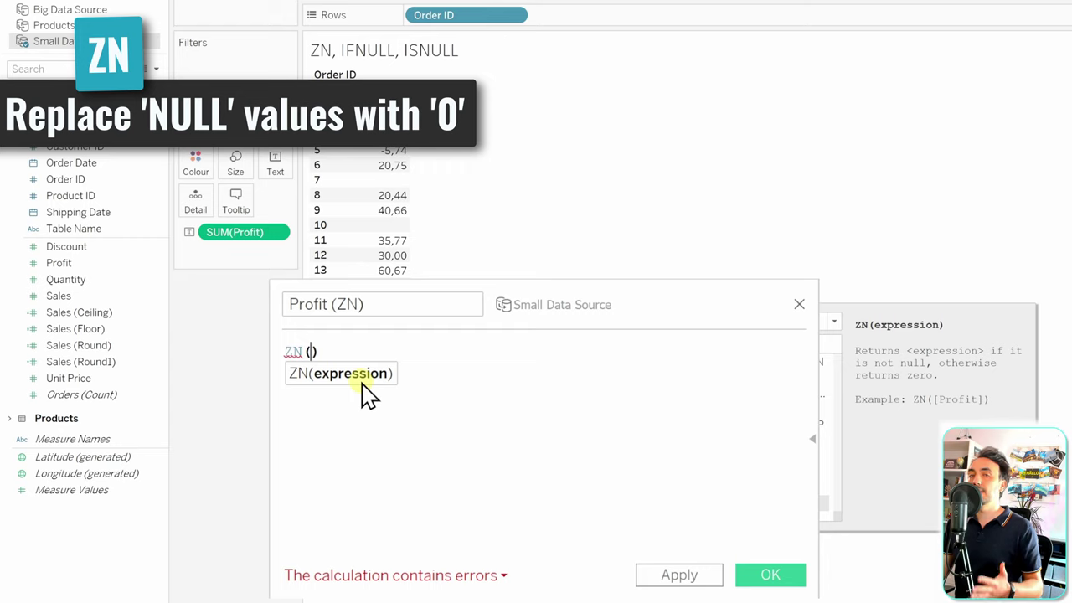
pyautogui.write('Pro')
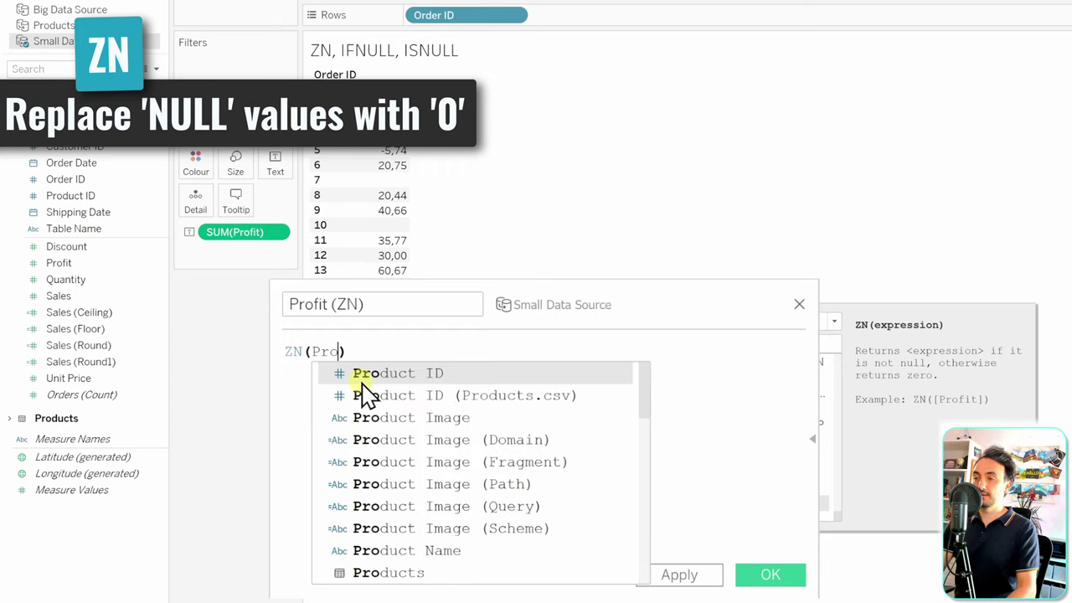
pyautogui.write('f')
pyautogui.click(435, 373)
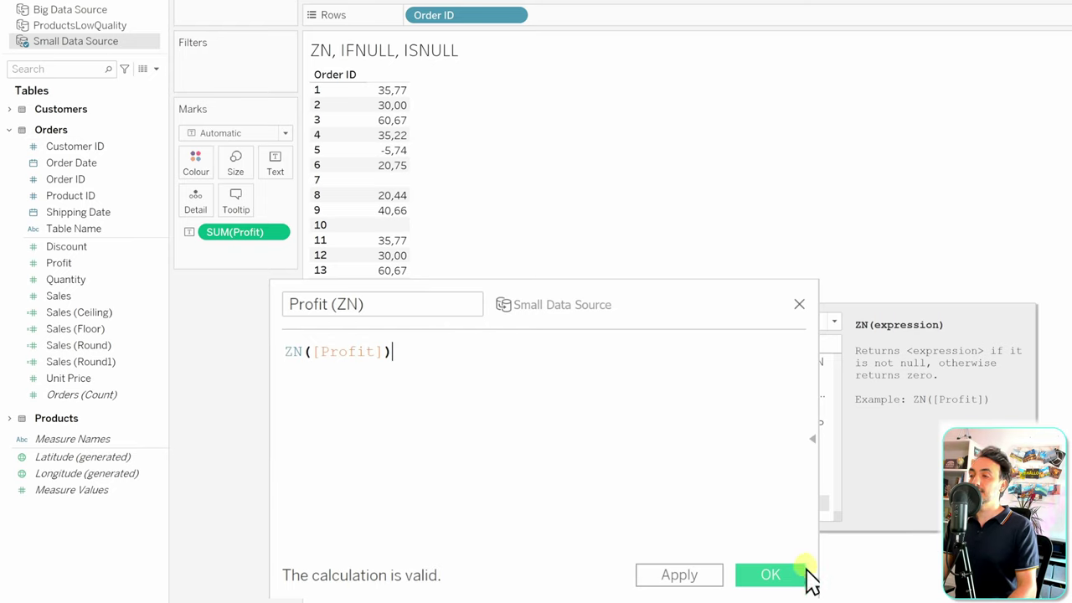
pyautogui.click(769, 574)
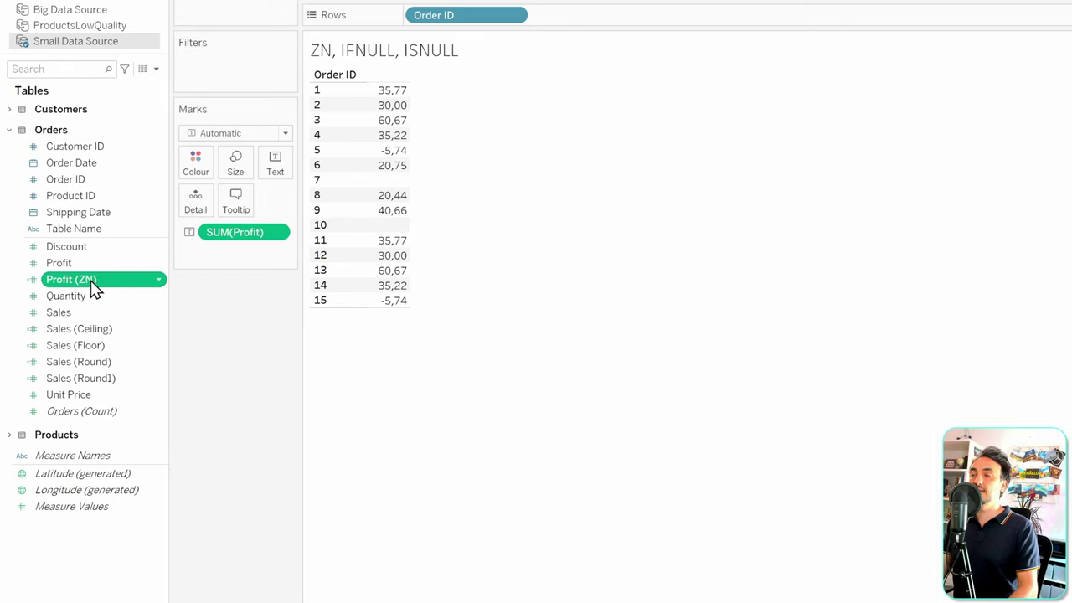
# Add Profit (ZN) to the table beside Profit and compare the two columns for orders 7 and 10.
pyautogui.moveTo(94, 288); pyautogui.dragTo(397, 212)
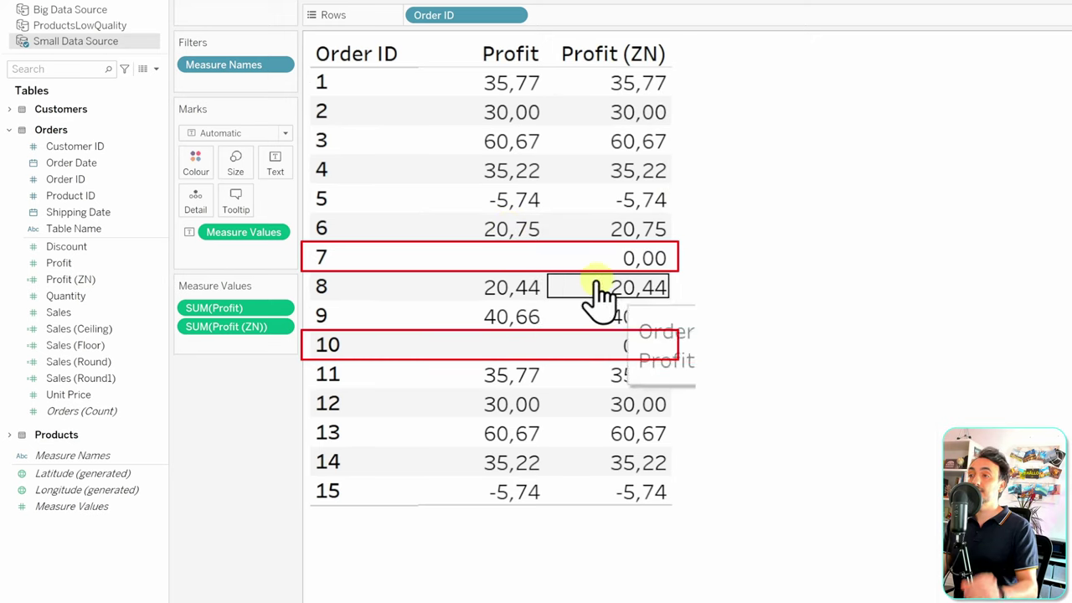
pyautogui.moveTo(519, 266)
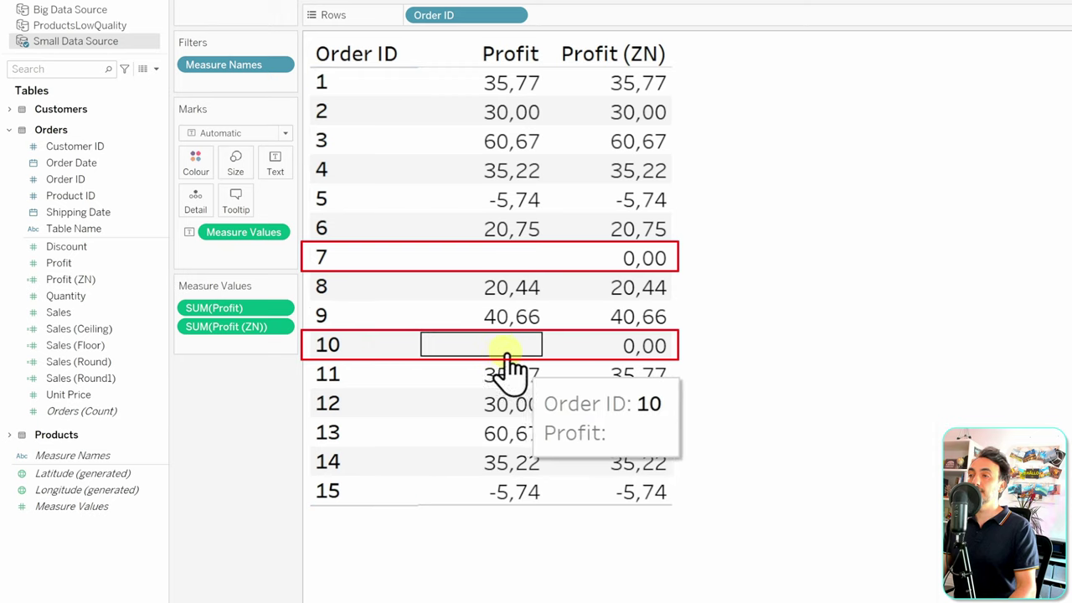
pyautogui.moveTo(649, 368)
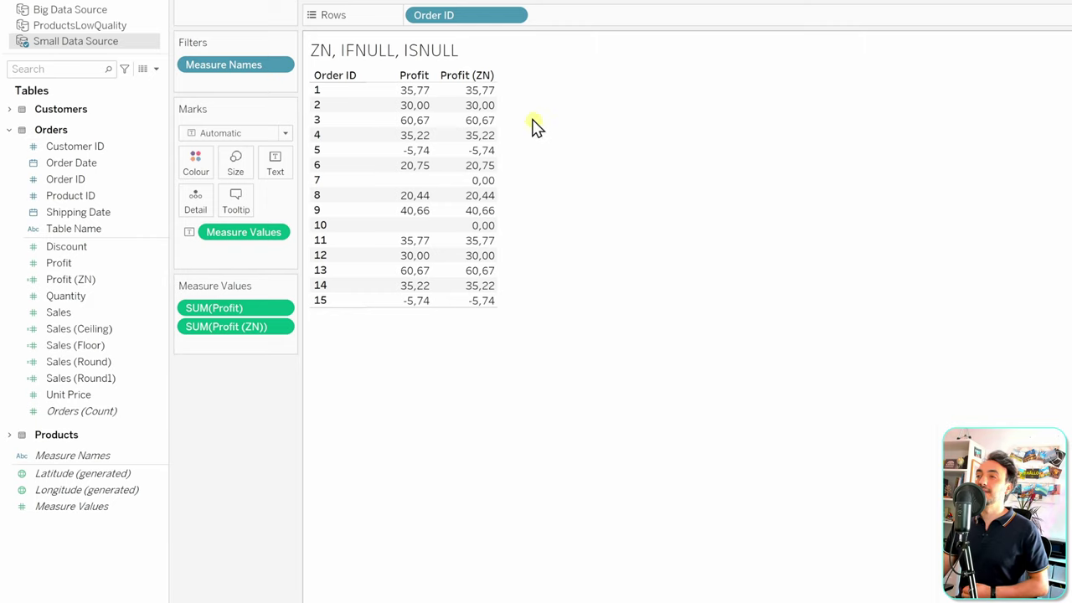
# Remove Order ID from the rows and change the aggregation of Profit to Average.
pyautogui.moveTo(481, 17); pyautogui.dragTo(276, 409)
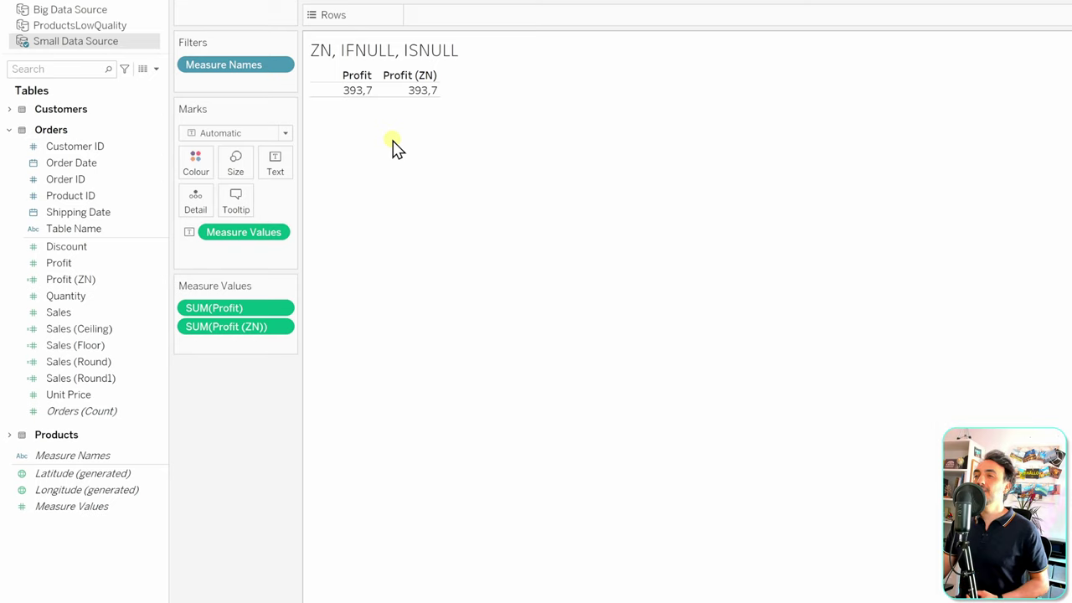
pyautogui.click(281, 307)
pyautogui.moveTo(288, 450)
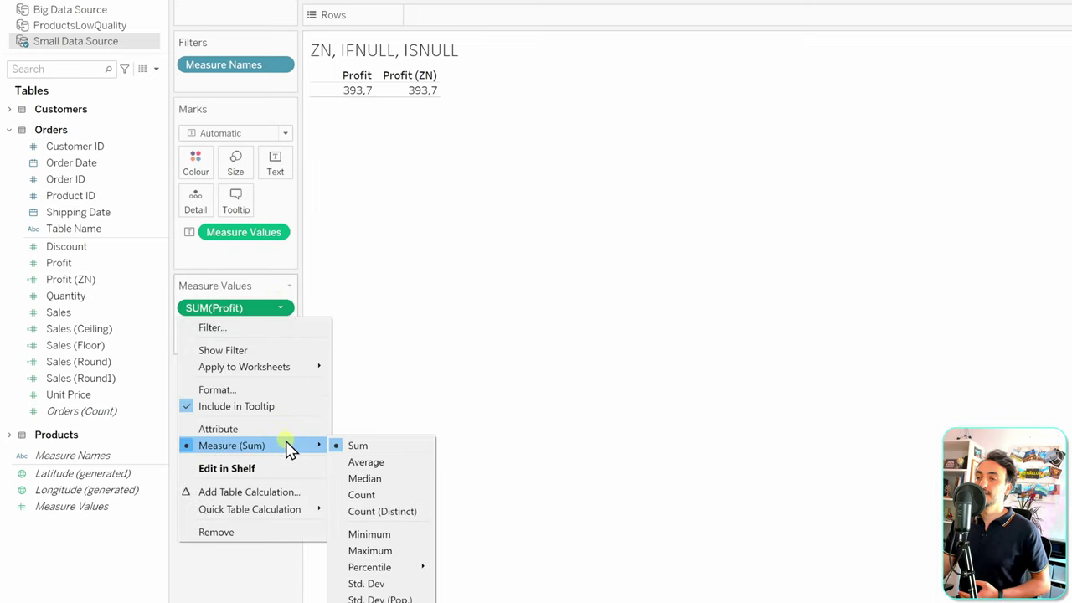
pyautogui.click(372, 461)
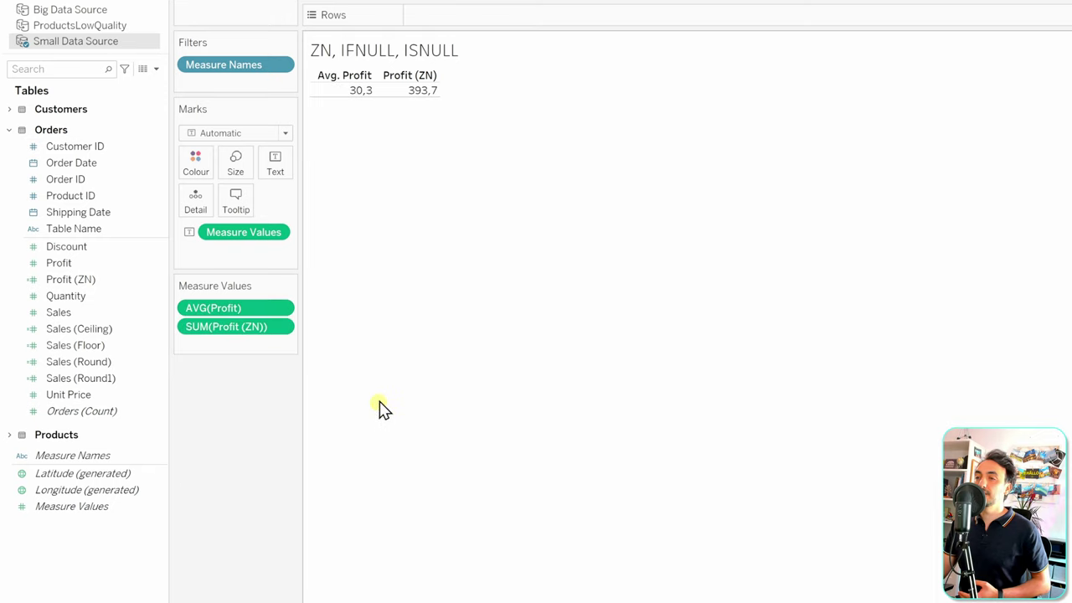
# Change the aggregation of Profit (ZN) to Average and widen the table columns to fit the full headers.
pyautogui.click(282, 328)
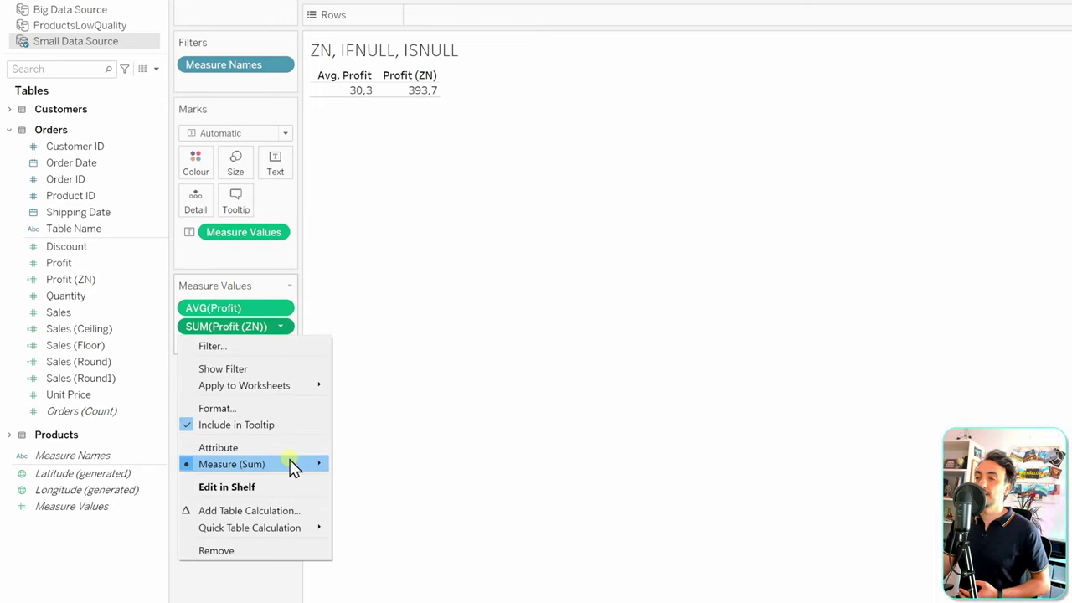
pyautogui.moveTo(292, 466)
pyautogui.click(368, 480)
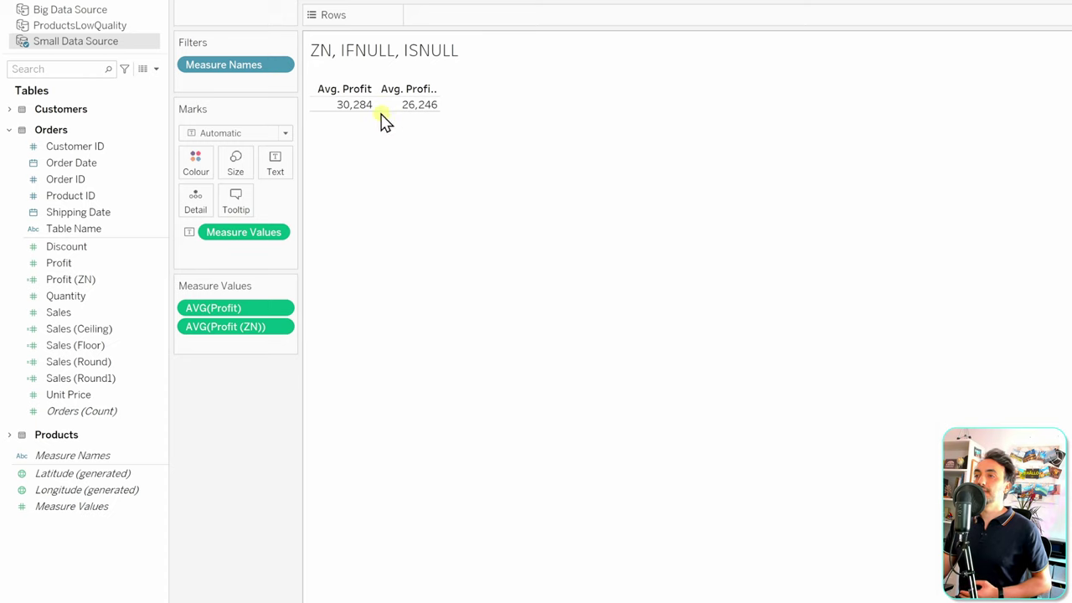
pyautogui.moveTo(376, 90); pyautogui.dragTo(414, 88)
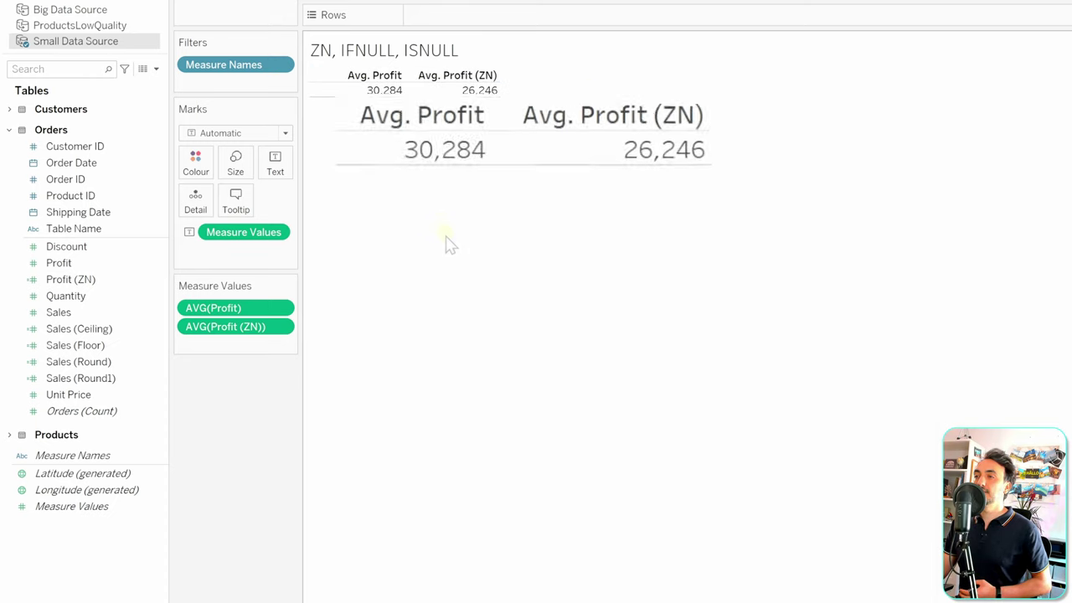
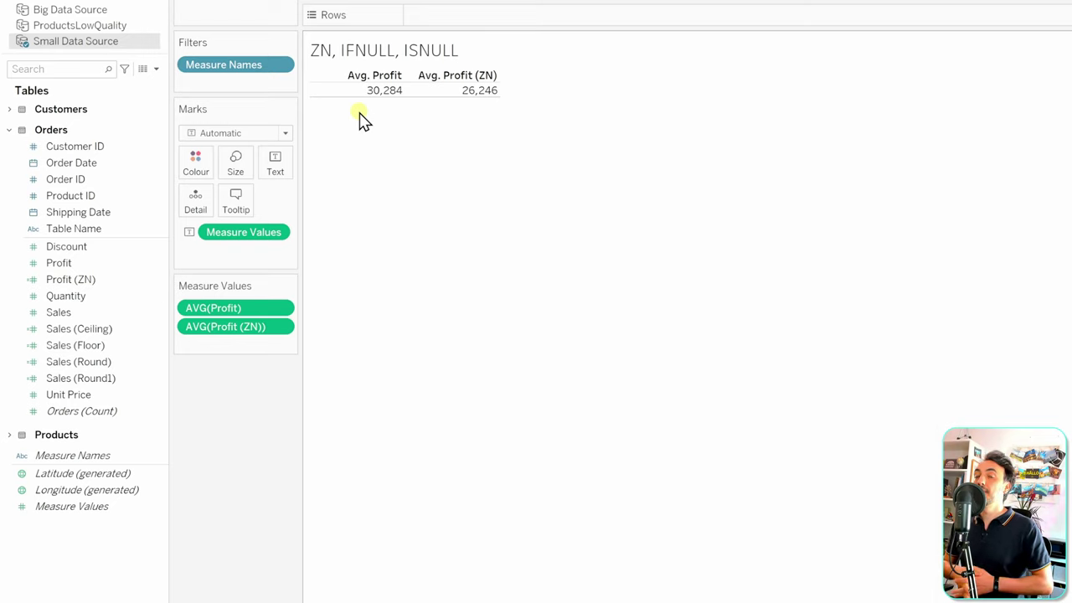
# Put Order ID back on the rows and start a new calculated field named "Profit (IFNULL)".
pyautogui.moveTo(127, 177); pyautogui.dragTo(469, 25)
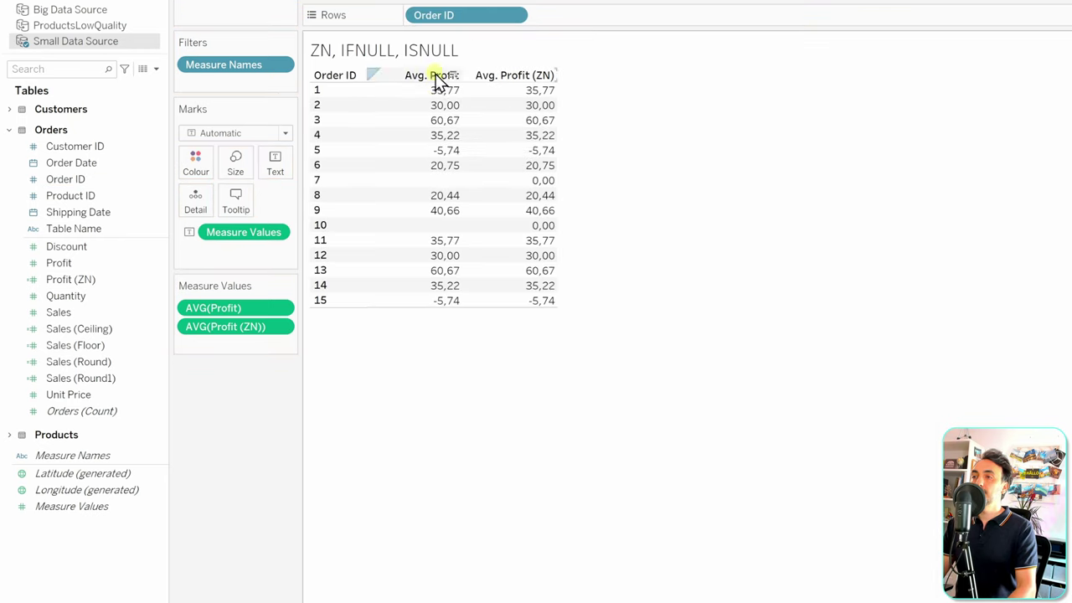
pyautogui.rightClick(129, 540)
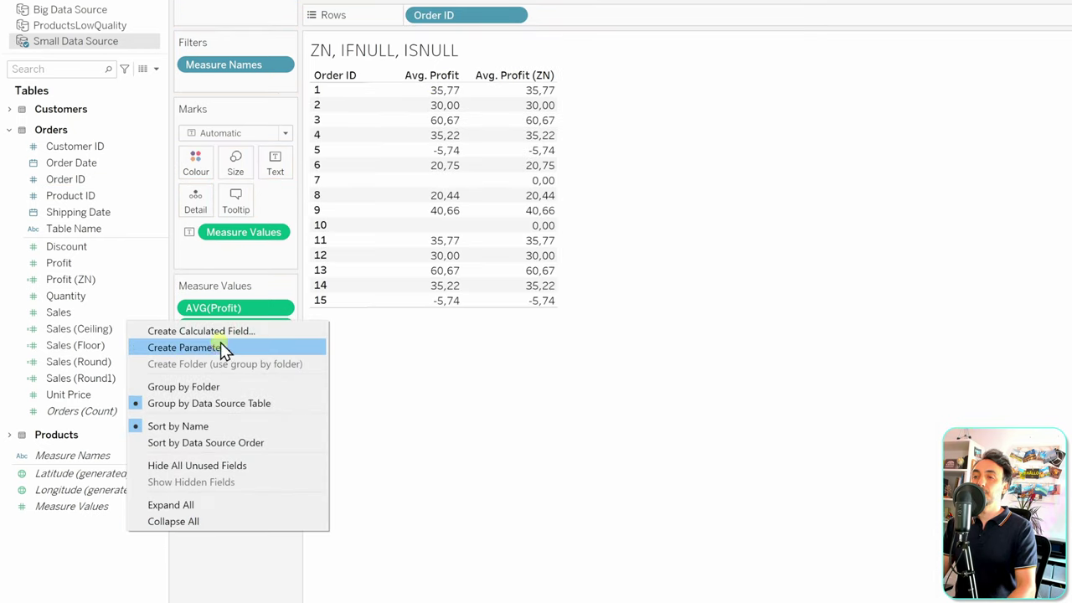
pyautogui.click(227, 333)
pyautogui.write('Pr')
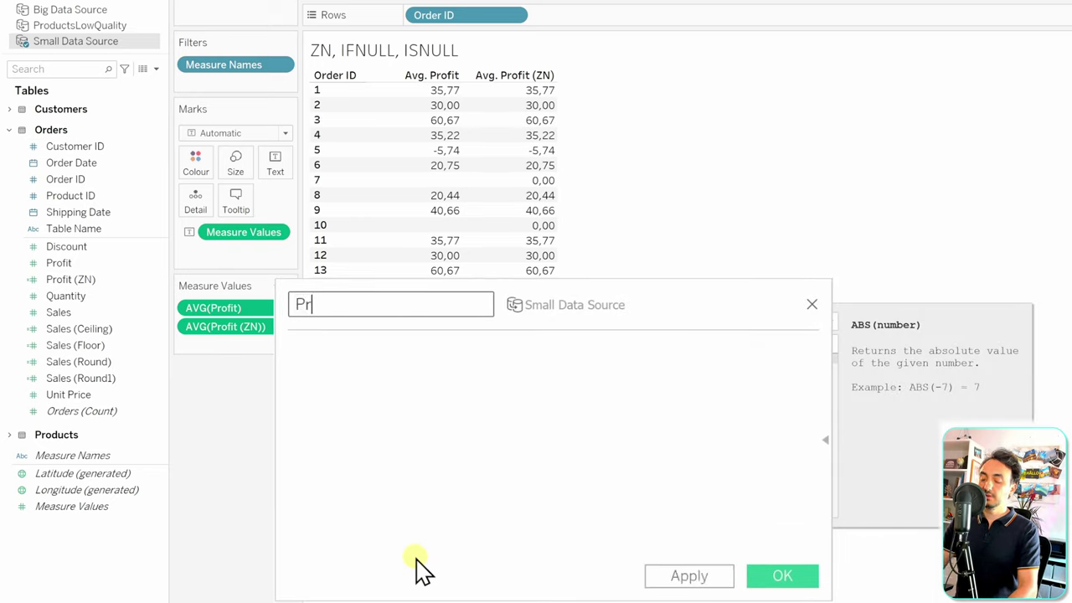
pyautogui.write('ofit (IFNULL)')
pyautogui.click(521, 414)
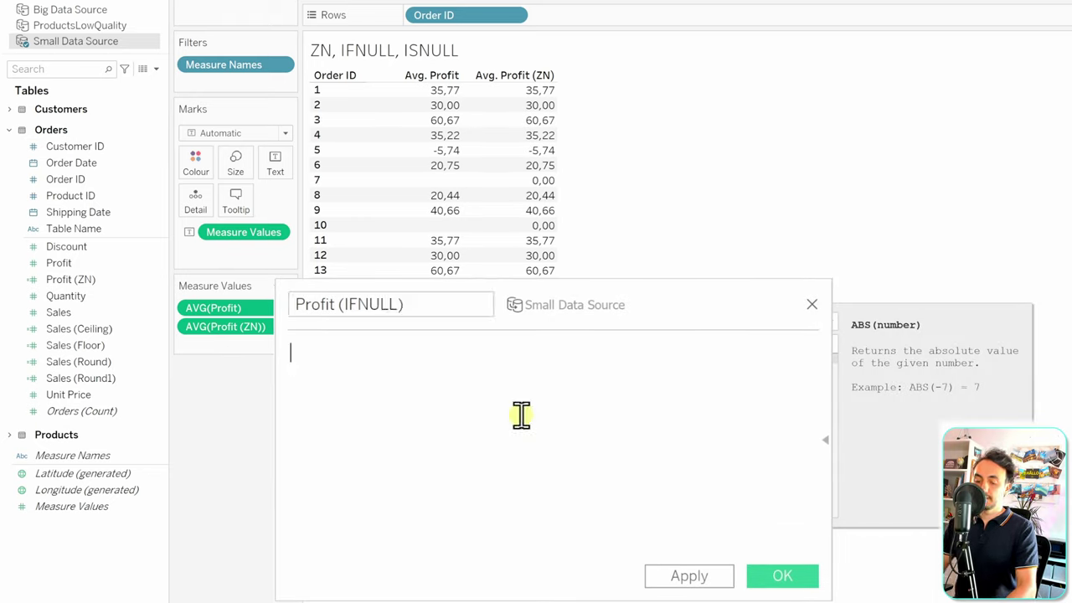
# Define the new field as IFNULL([Profit],0), save it and add it to the table as another column.
pyautogui.write('IFNULL')
pyautogui.press('Return')
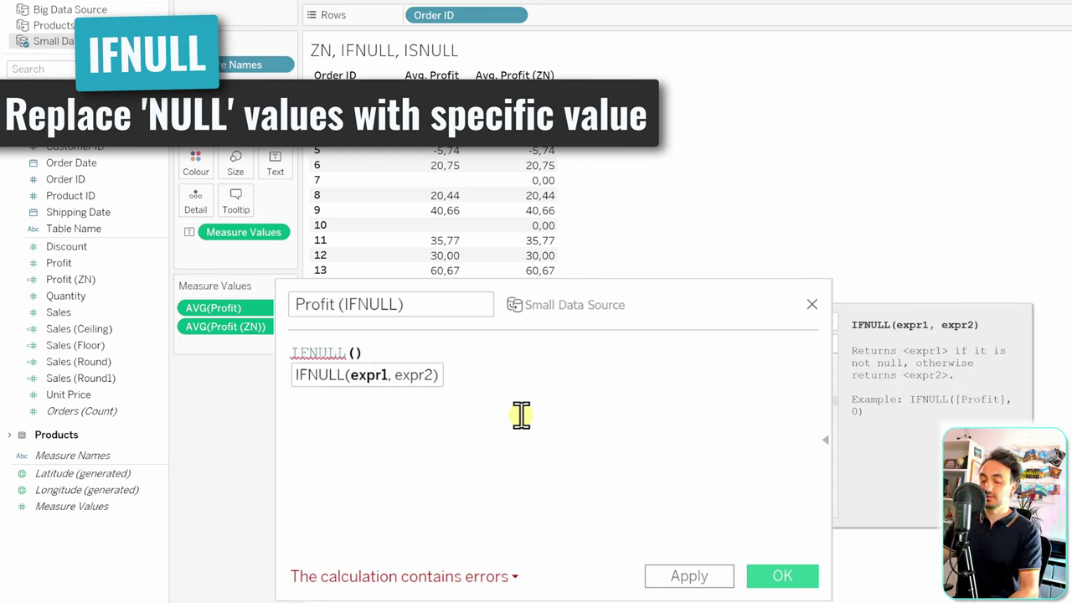
pyautogui.write('Profi')
pyautogui.press('Return')
pyautogui.write(',')
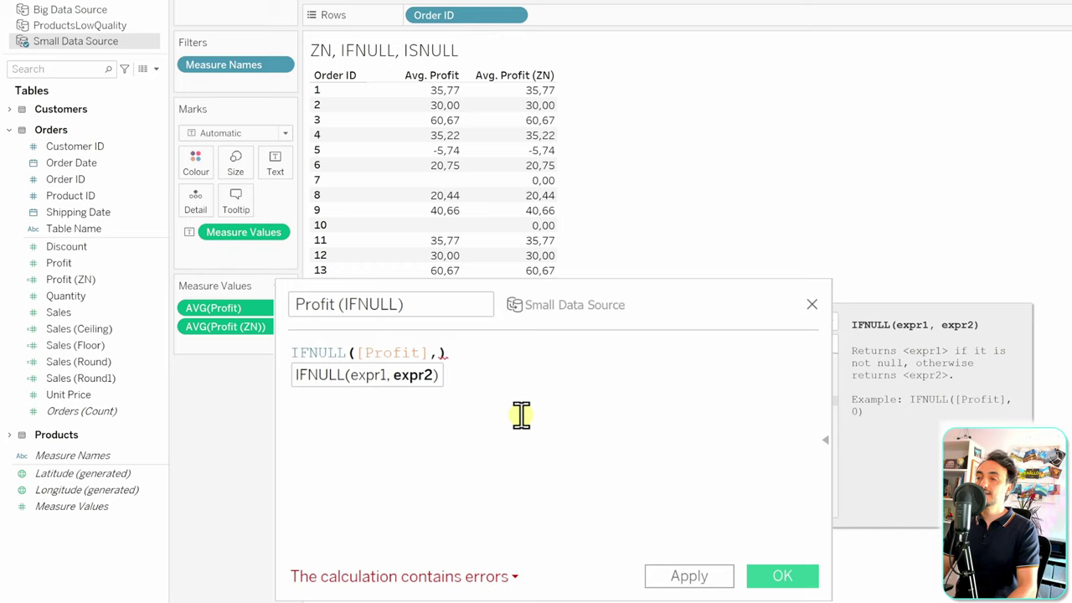
pyautogui.write('0)')
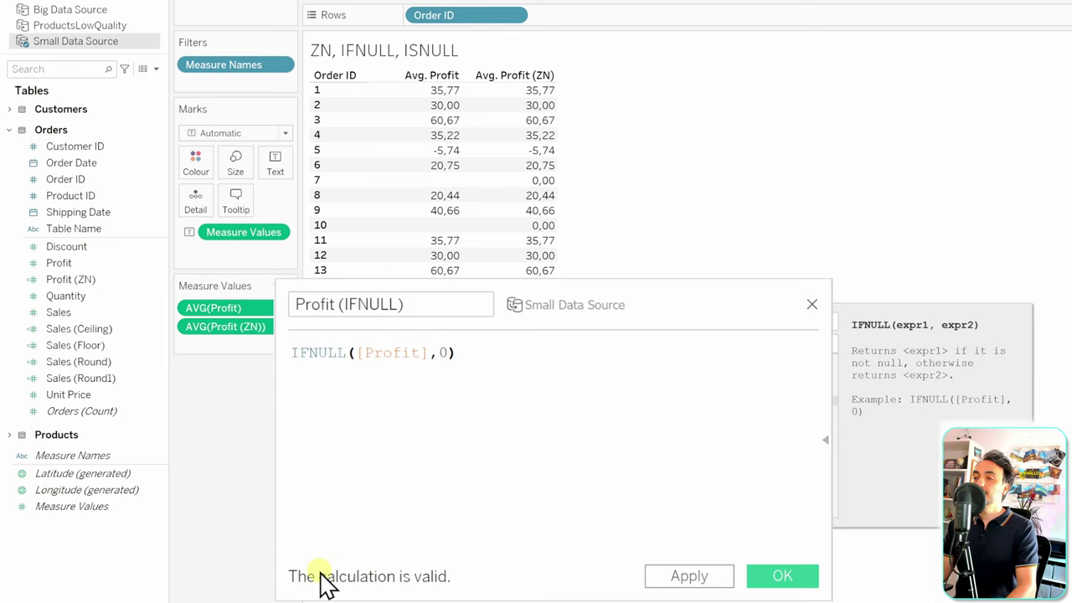
pyautogui.click(779, 575)
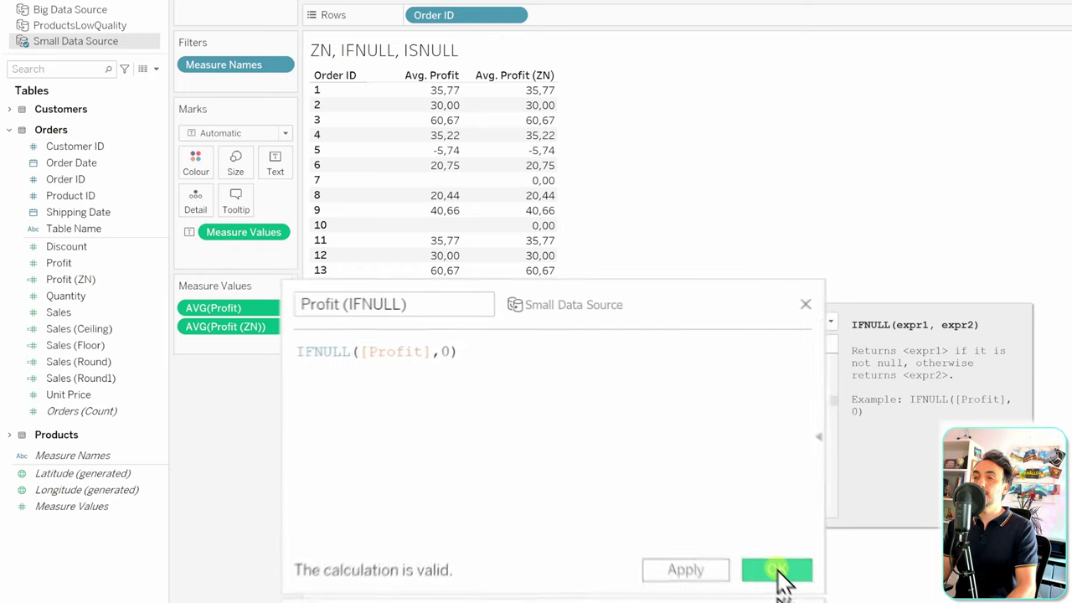
pyautogui.moveTo(95, 292); pyautogui.dragTo(513, 268)
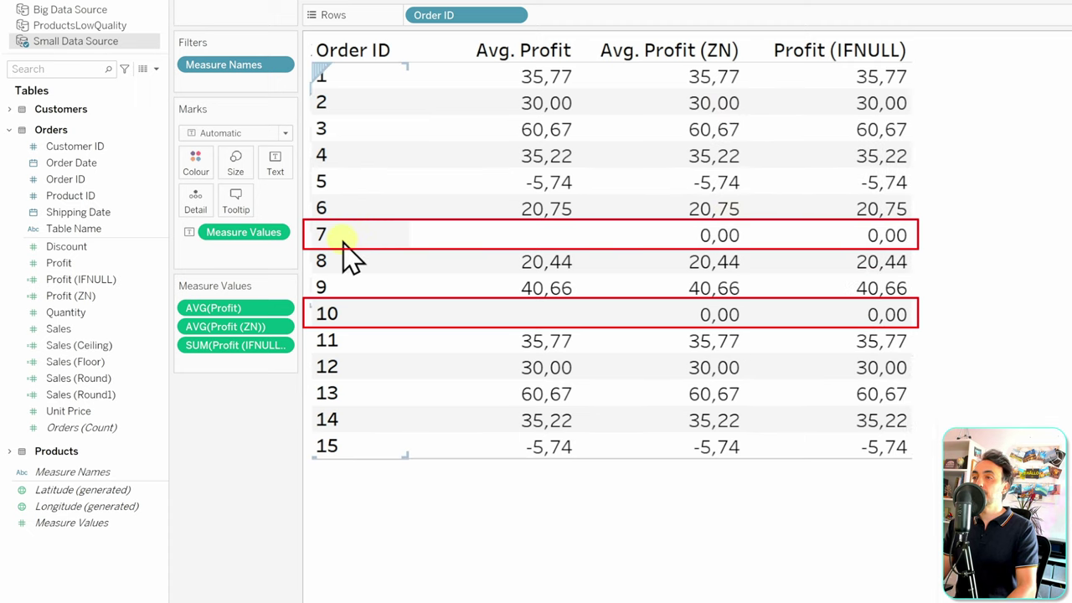
pyautogui.moveTo(544, 238)
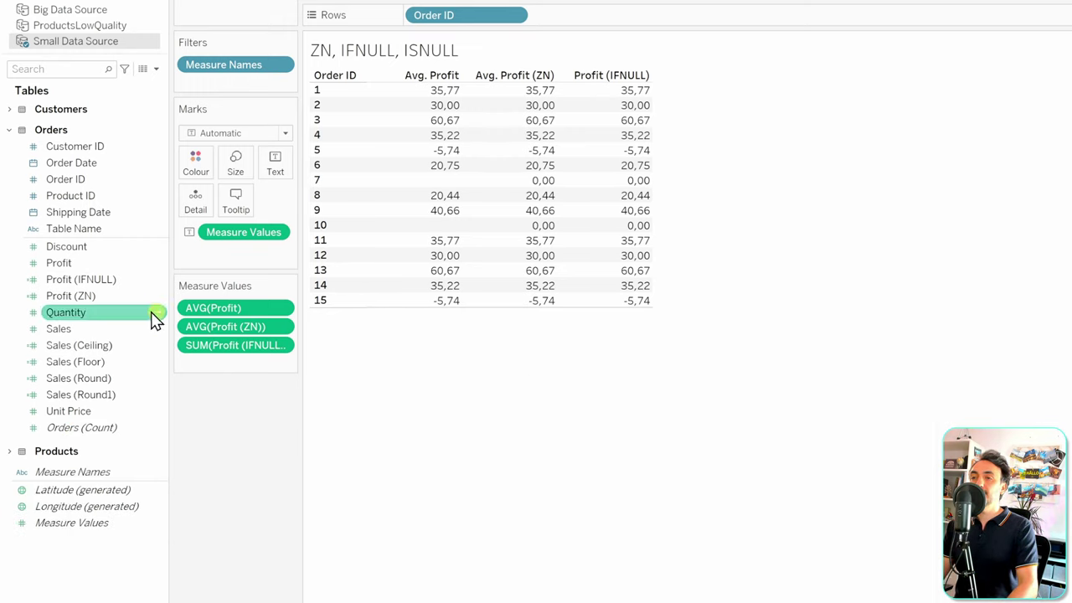
# Edit the Profit (IFNULL) calculation so null profits are replaced with 1: IFNULL([Profit],1).
pyautogui.rightClick(107, 283)
pyautogui.click(136, 371)
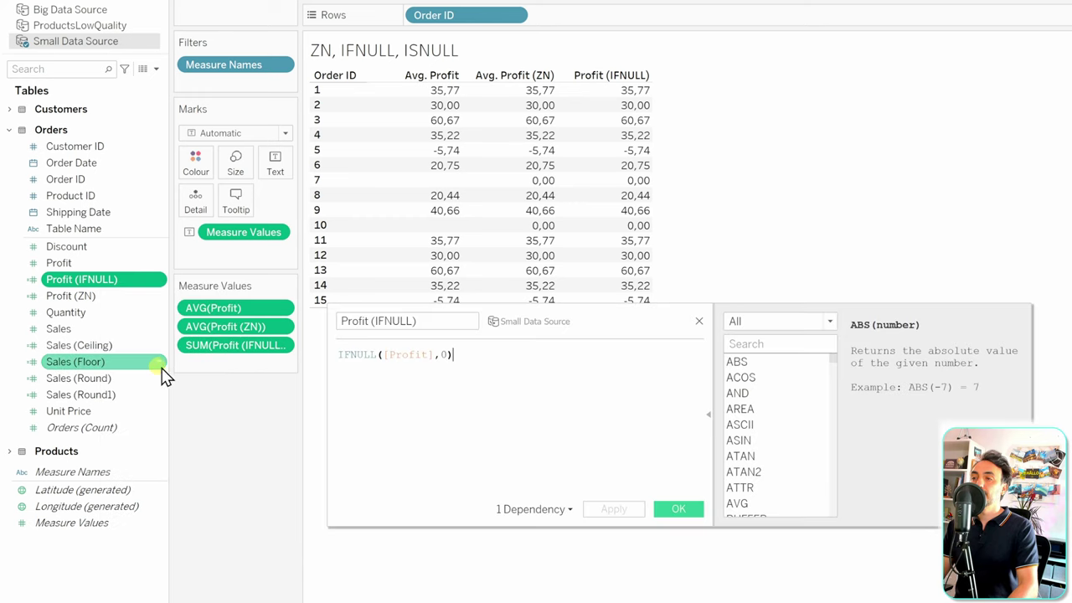
pyautogui.doubleClick(443, 355)
pyautogui.write('1')
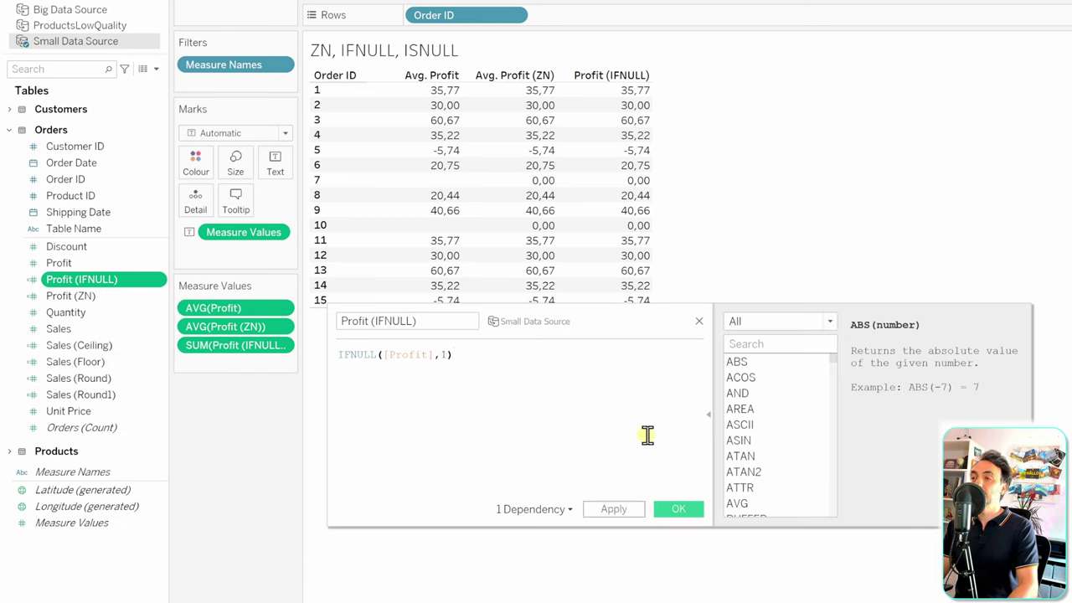
pyautogui.click(682, 508)
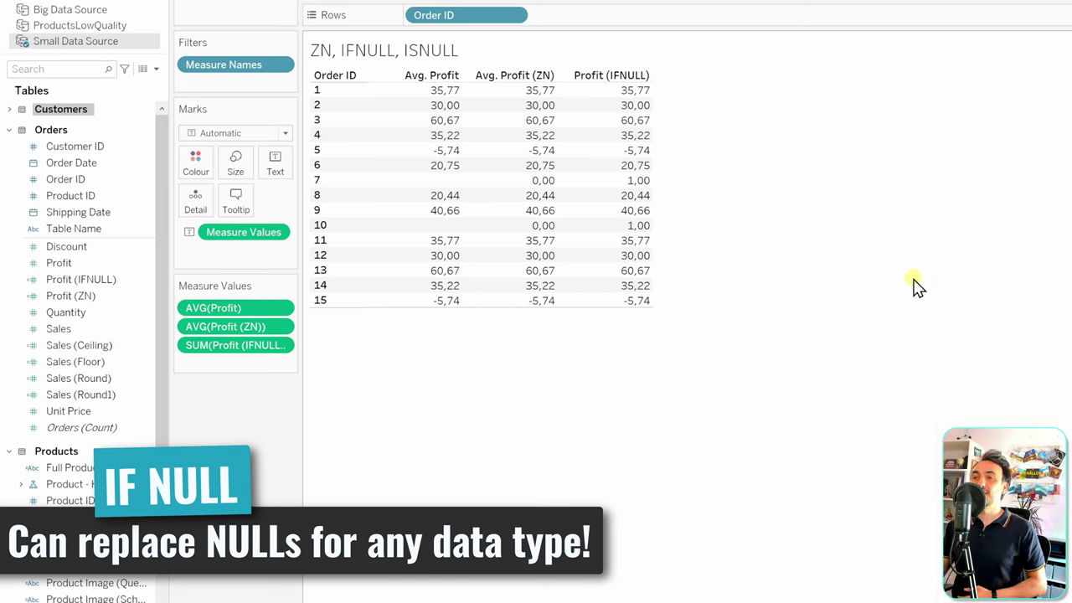
# Add Customer Email from the Customers table to the rows after Order ID.
pyautogui.click(10, 110)
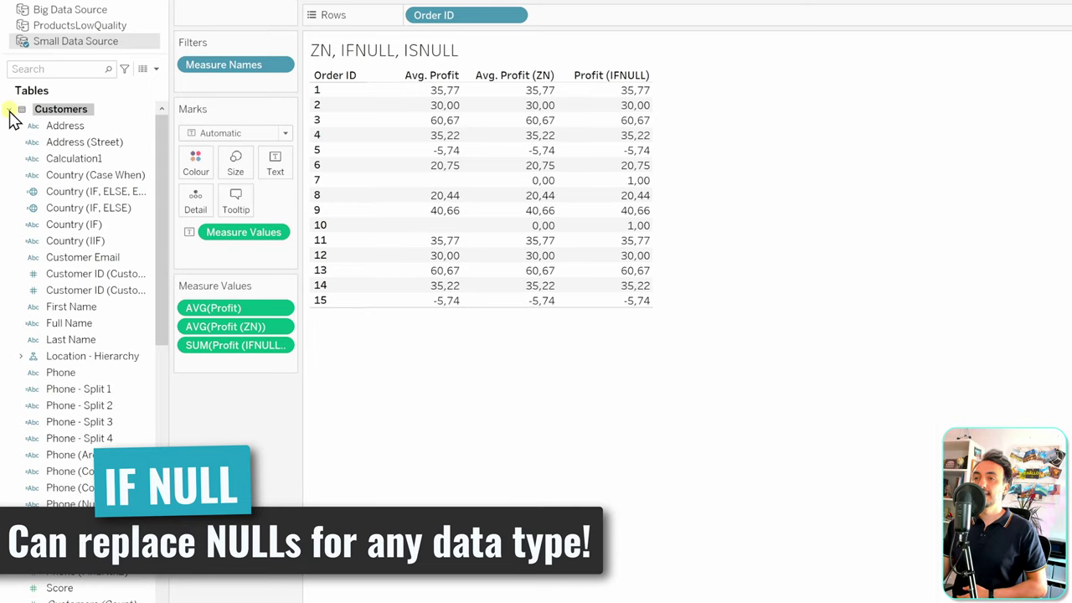
pyautogui.moveTo(99, 258); pyautogui.dragTo(578, 15)
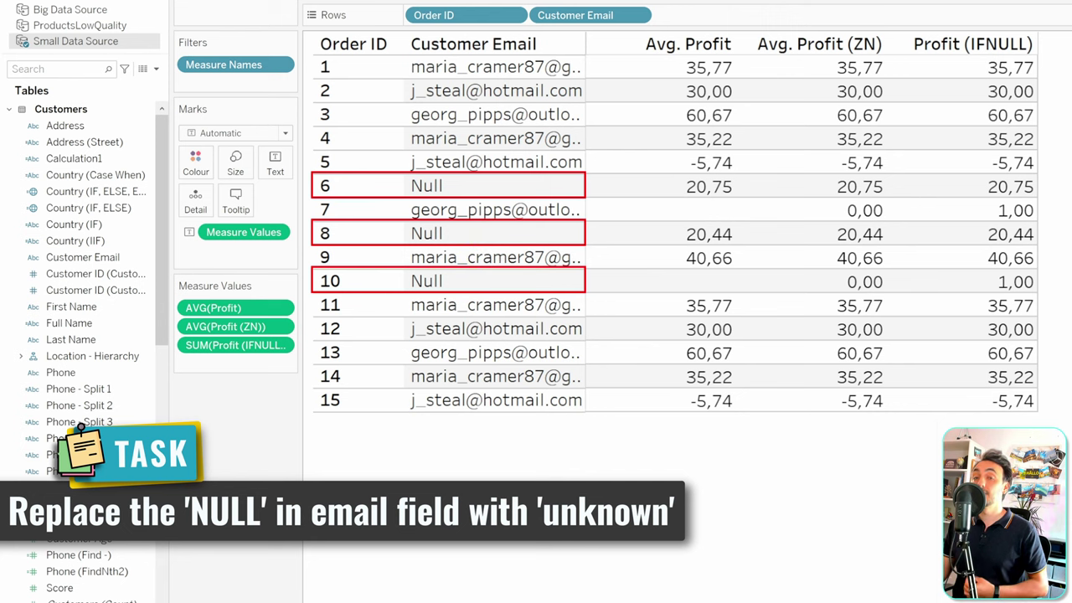
# Start a new calculated field in Small Data Source named "Customer Email (IFNULL)".
pyautogui.click(156, 69)
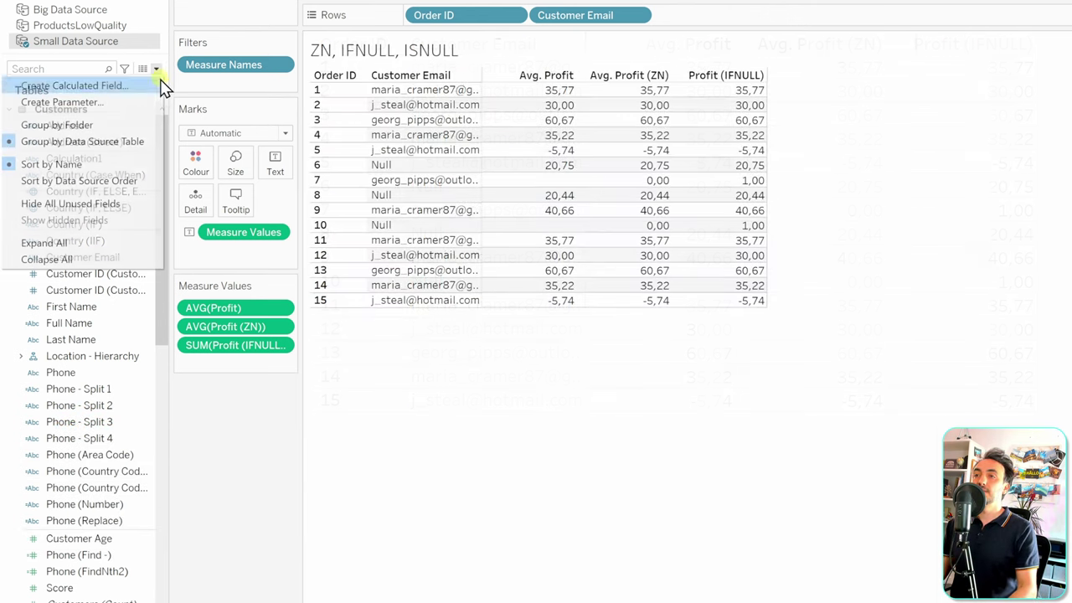
pyautogui.click(155, 86)
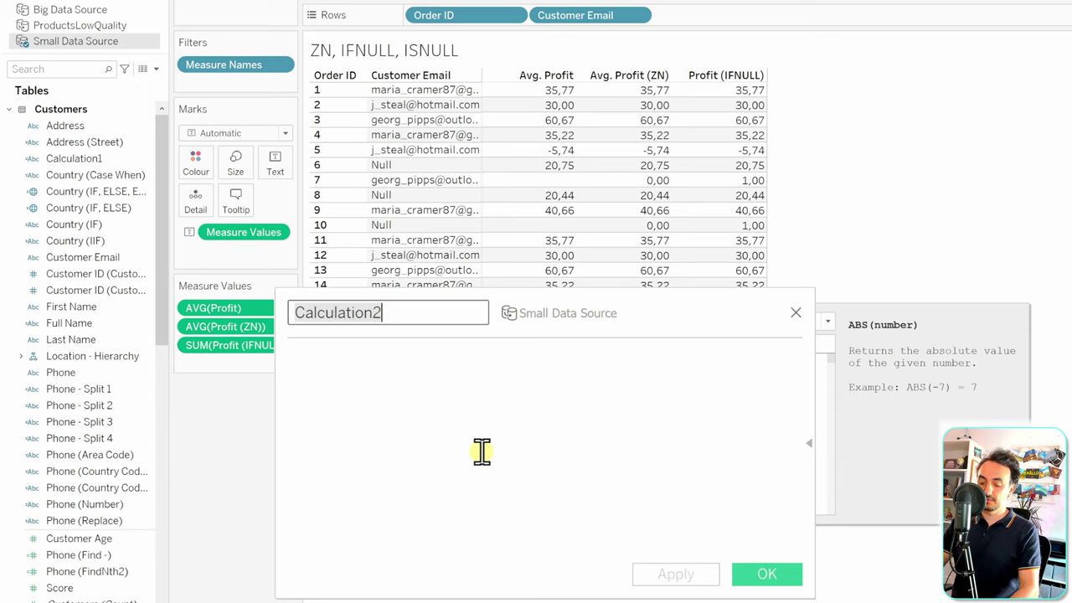
pyautogui.write('Customer Email (IFNULL)')
pyautogui.click(427, 459)
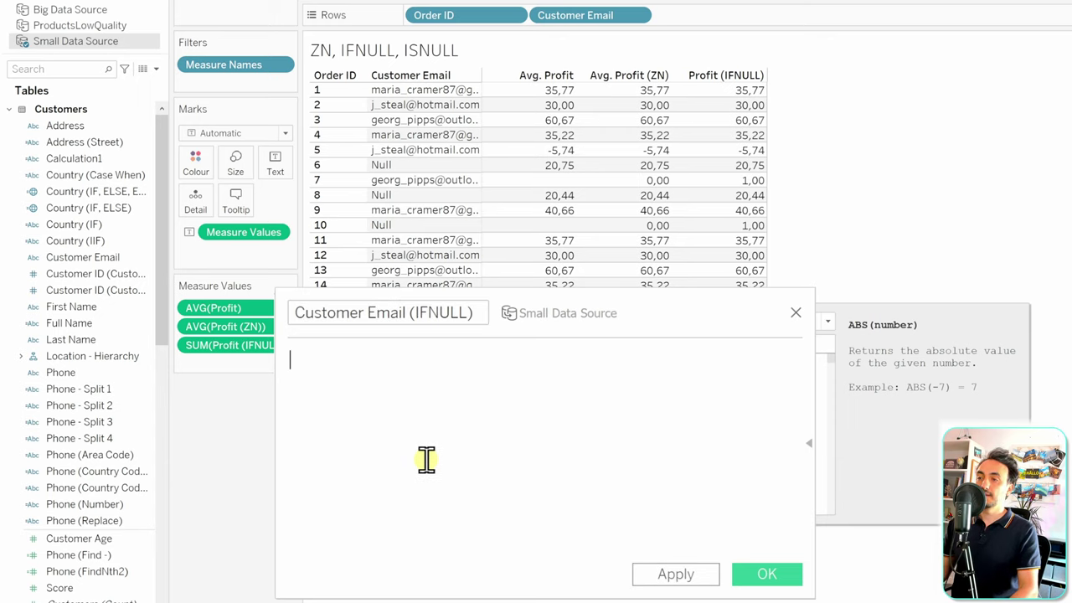
# Define the field as IFNULL([Customer Email], "unknown"), save it and add it to the rows after Customer Email.
pyautogui.write('IFNULL')
pyautogui.press('Return')
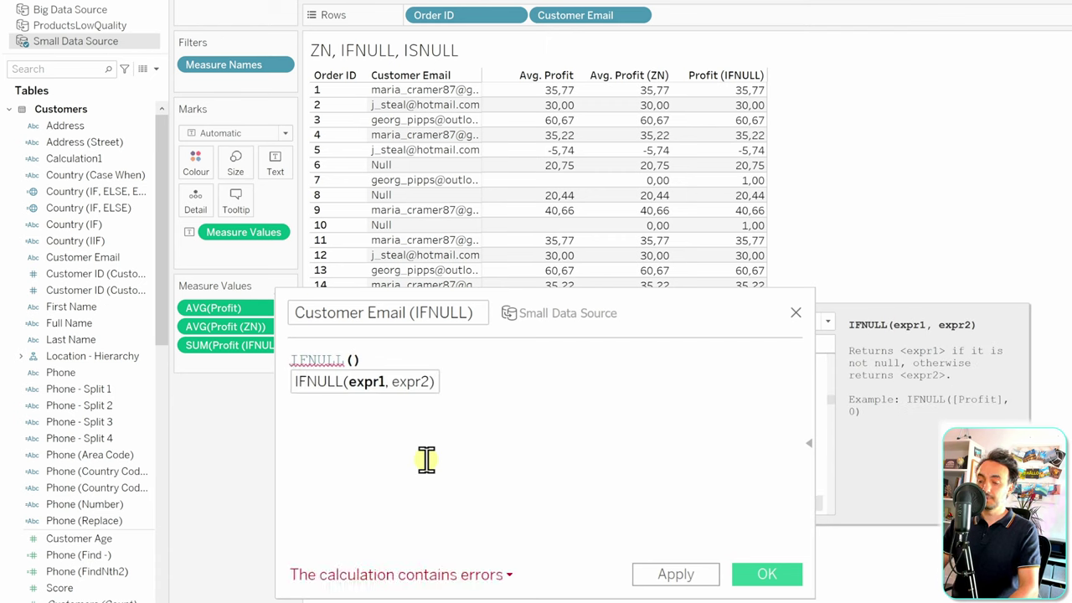
pyautogui.write('Customer')
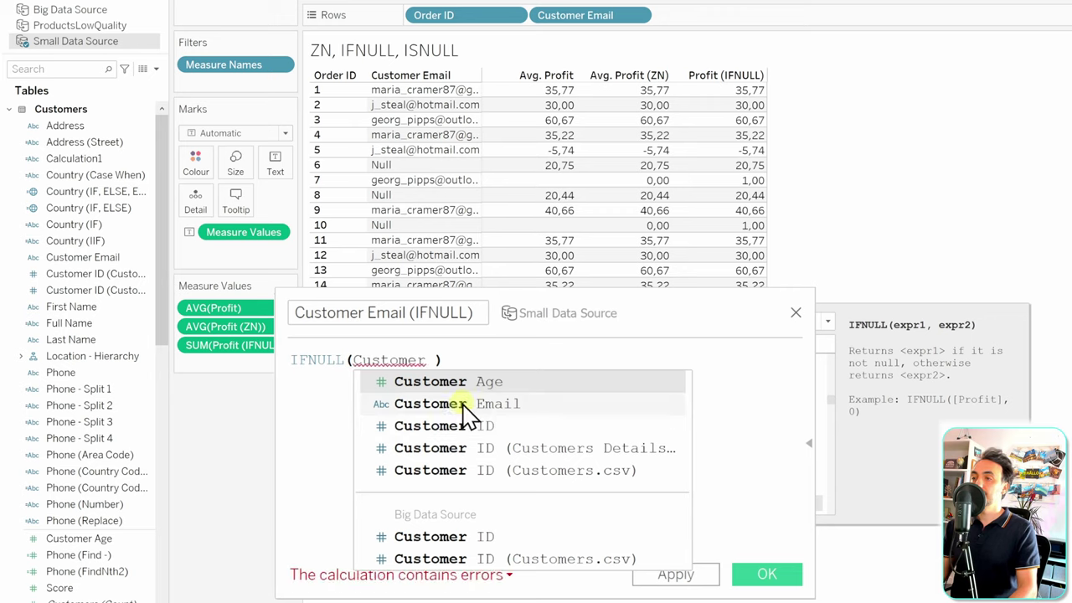
pyautogui.click(477, 406)
pyautogui.write(', ""')
pyautogui.press('Left')
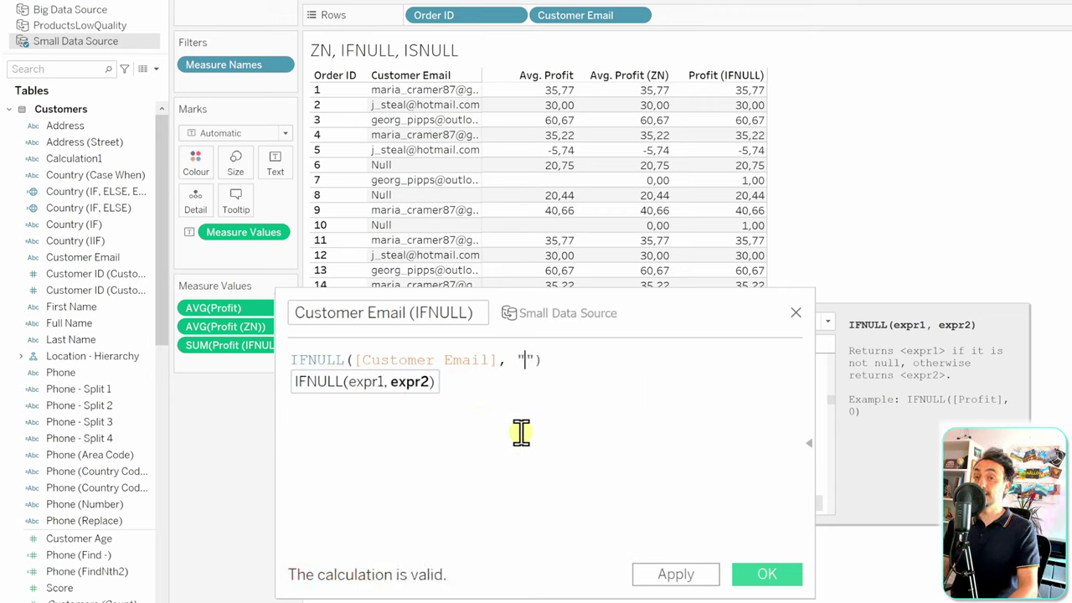
pyautogui.write('unknown')
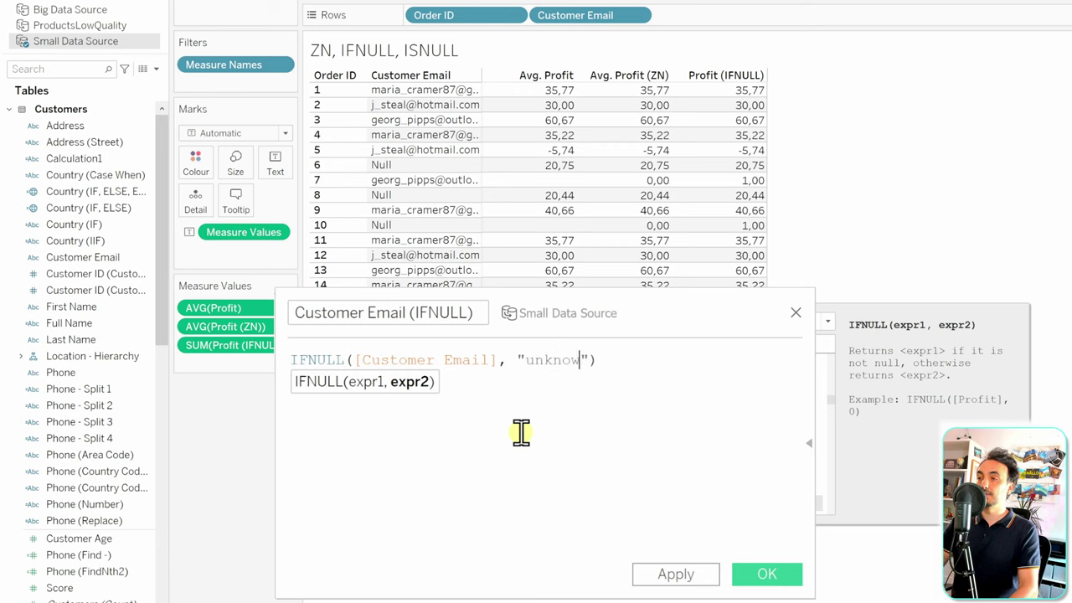
pyautogui.click(626, 362)
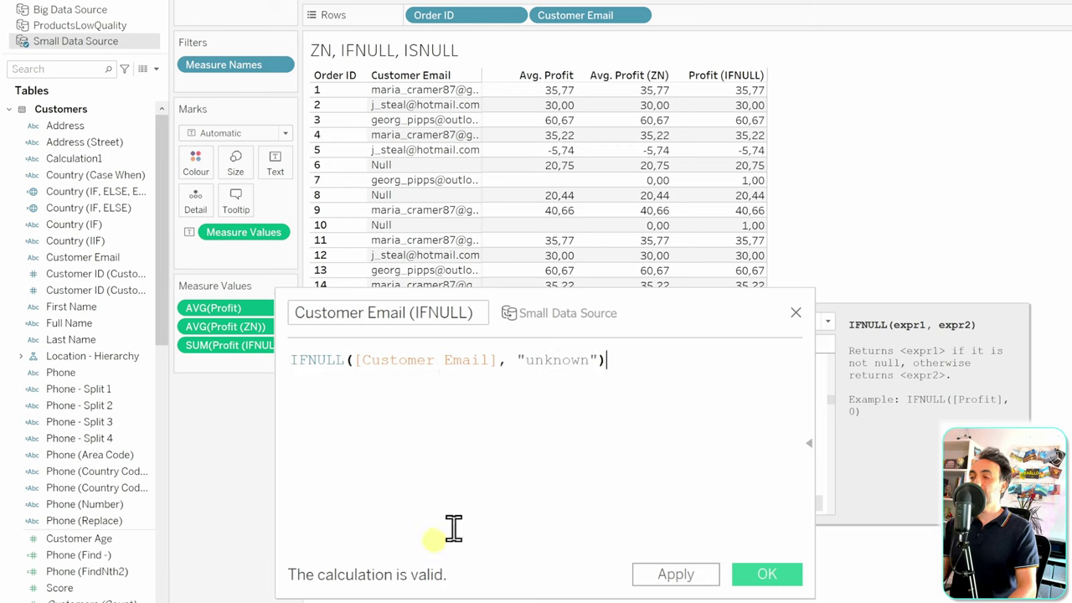
pyautogui.doubleClick(552, 359)
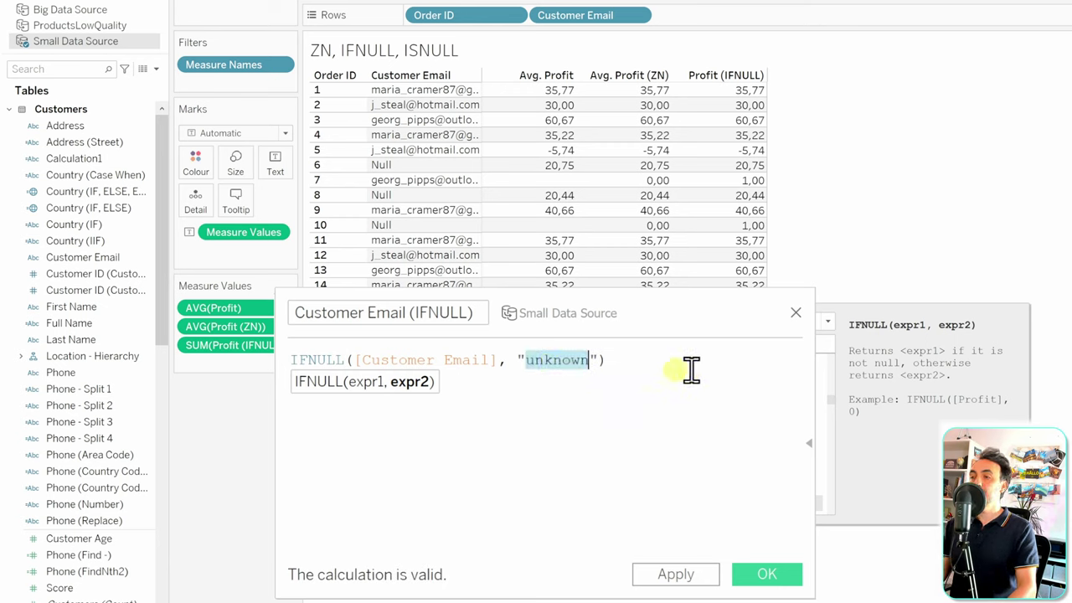
pyautogui.click(675, 360)
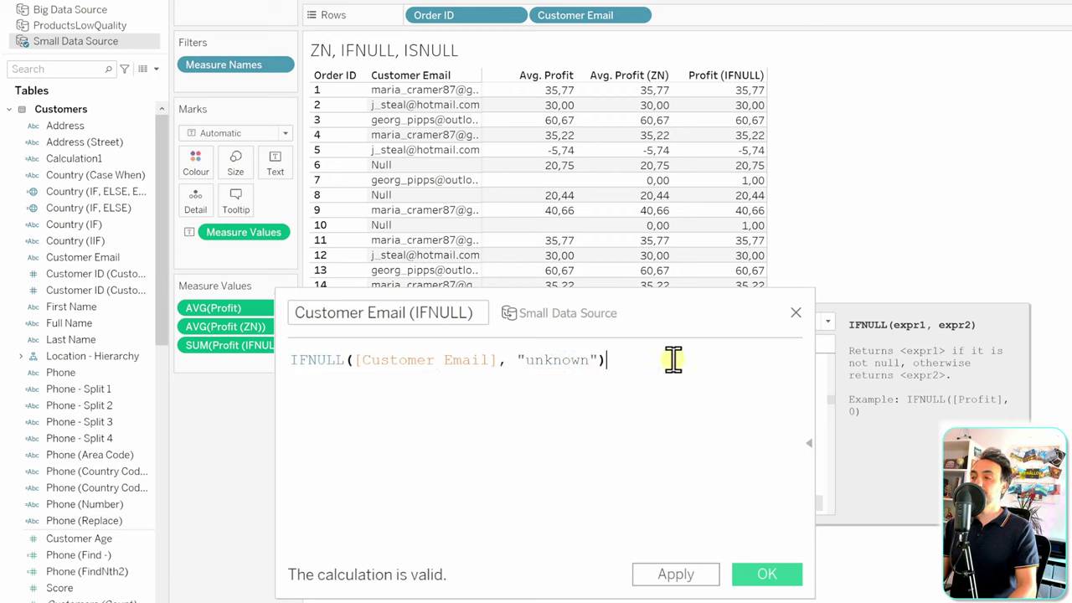
pyautogui.click(766, 576)
pyautogui.moveTo(106, 282)
pyautogui.mouseDown()
pyautogui.moveTo(576, 211)
pyautogui.moveTo(716, 67)
pyautogui.moveTo(728, 16)
pyautogui.moveTo(741, 21)
pyautogui.mouseUp()
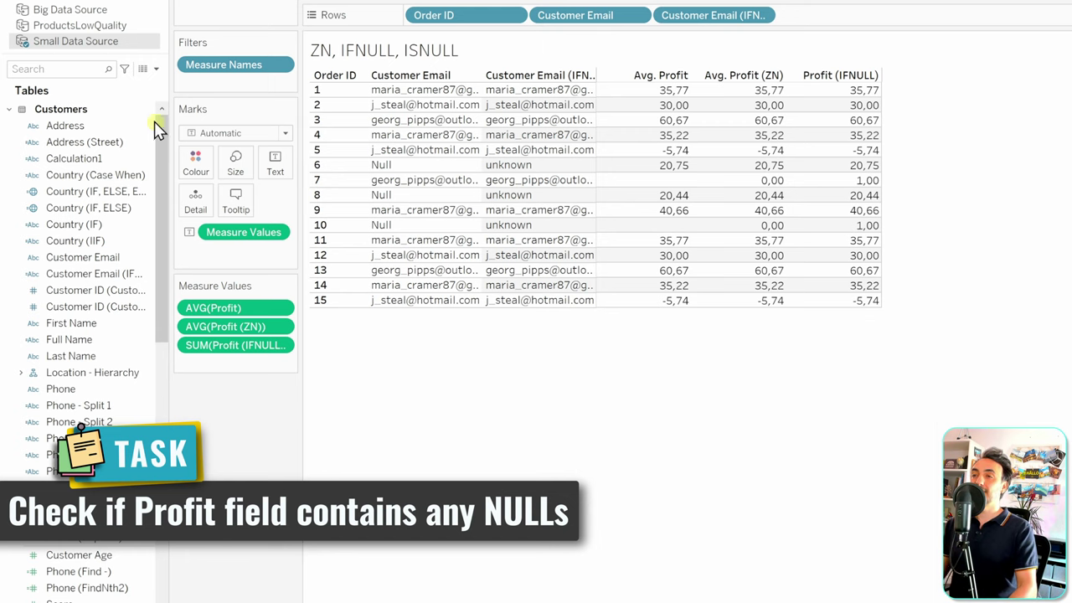
# Start another calculated field in Small Data Source named "Profit (ISNULL)".
pyautogui.click(156, 68)
pyautogui.click(151, 86)
pyautogui.click(594, 485)
pyautogui.doubleClick(406, 313)
pyautogui.write('Pro')
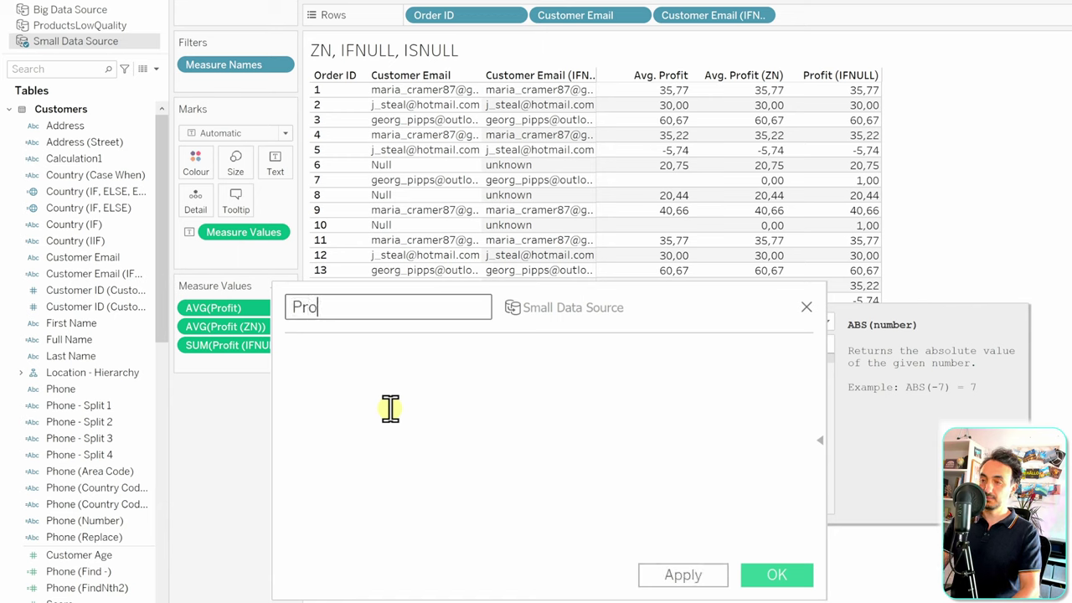
pyautogui.write('fit (ISNULL)')
pyautogui.click(390, 408)
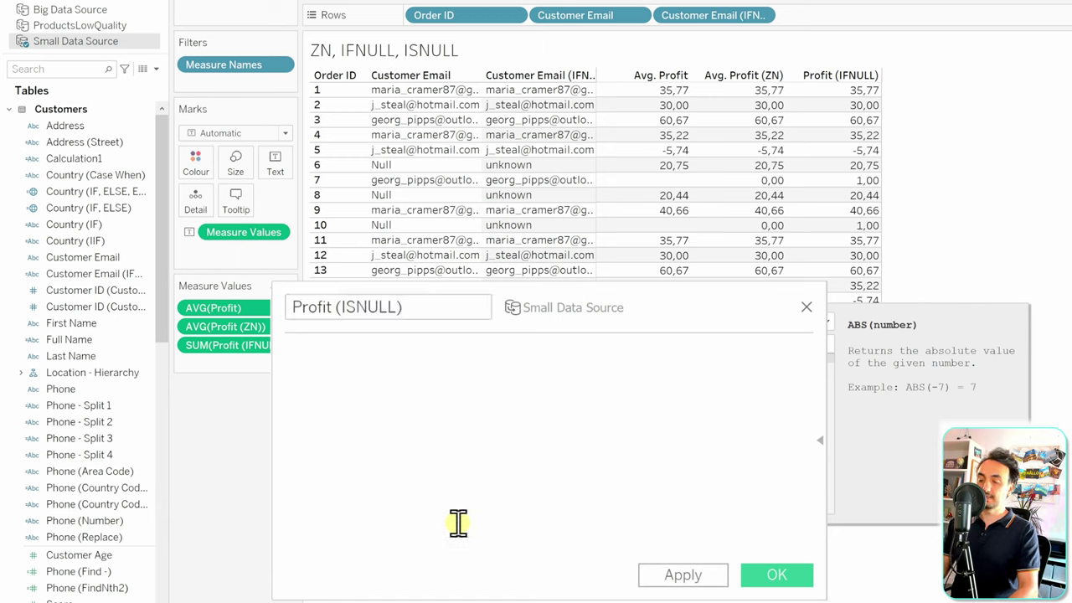
# Define the field as ISNULL([Profit]), save it and add it to the rows after Customer Email (IFNULL).
pyautogui.write('ISN')
pyautogui.press('Return')
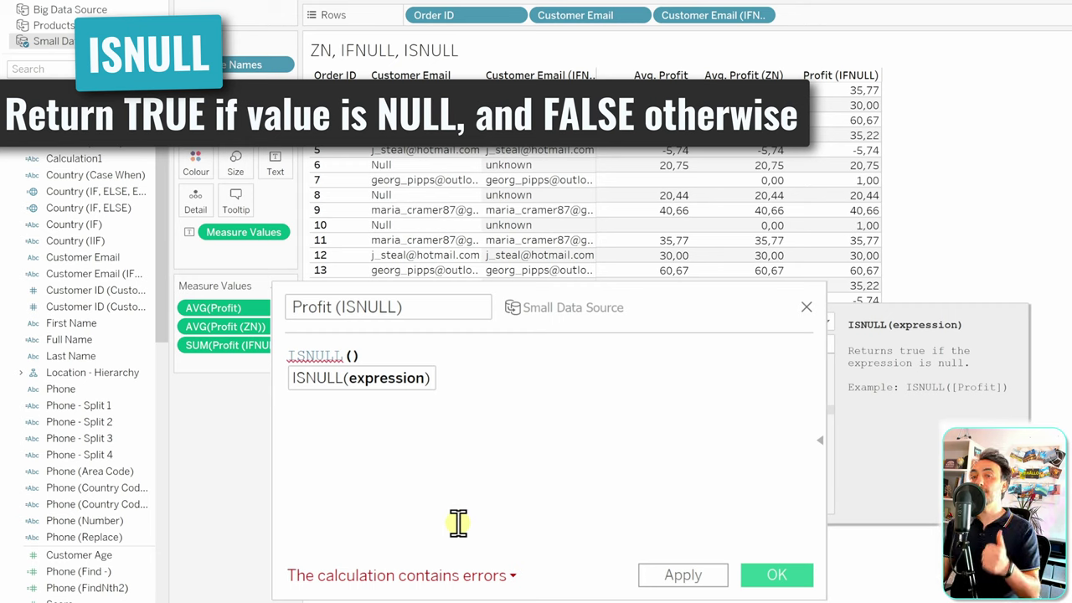
pyautogui.write('Profil')
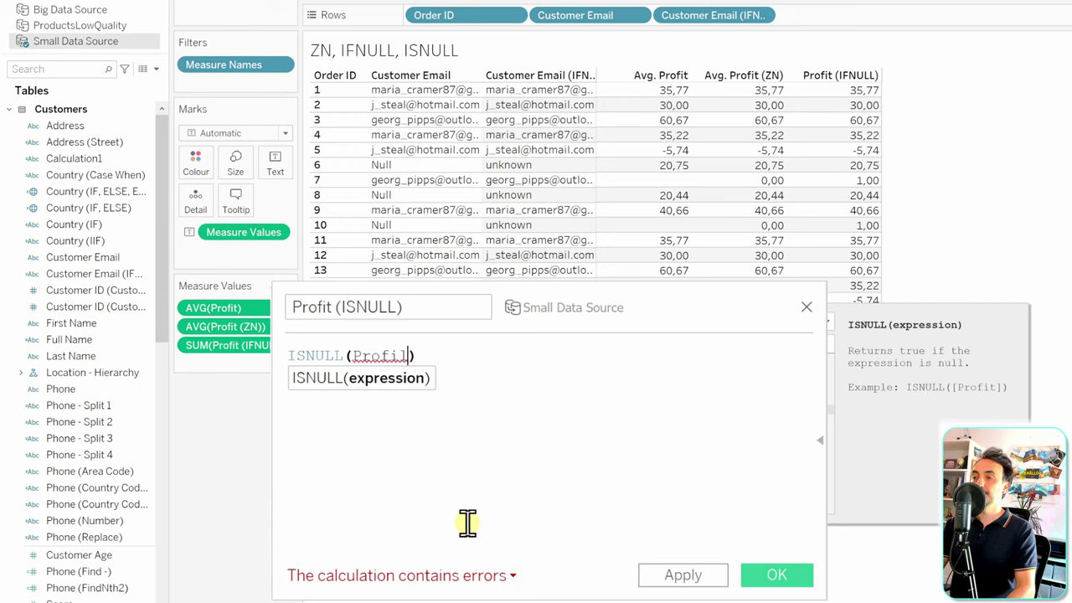
pyautogui.press('Return')
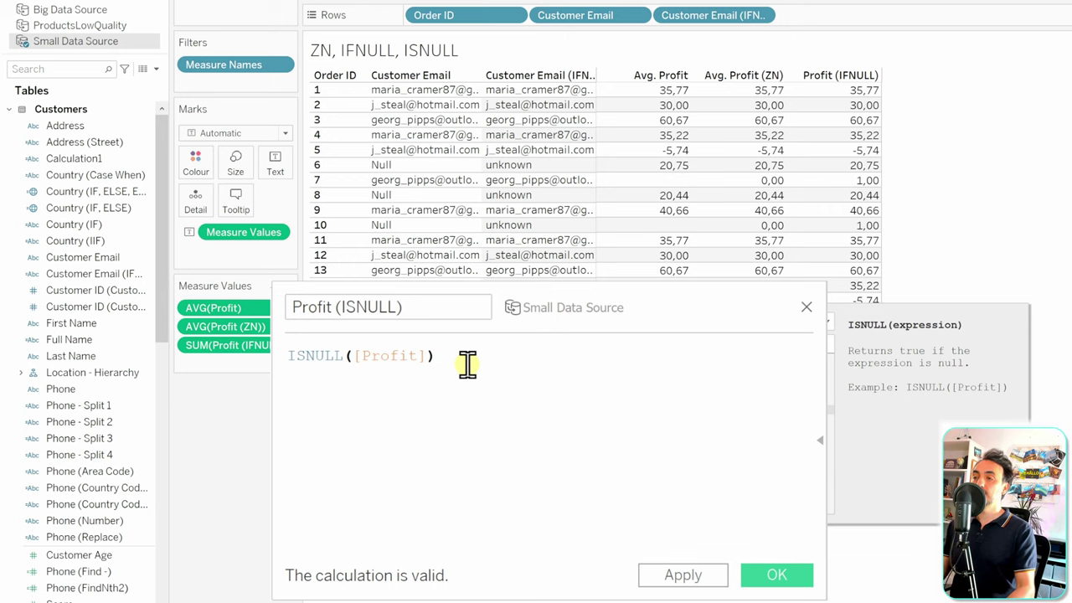
pyautogui.click(777, 574)
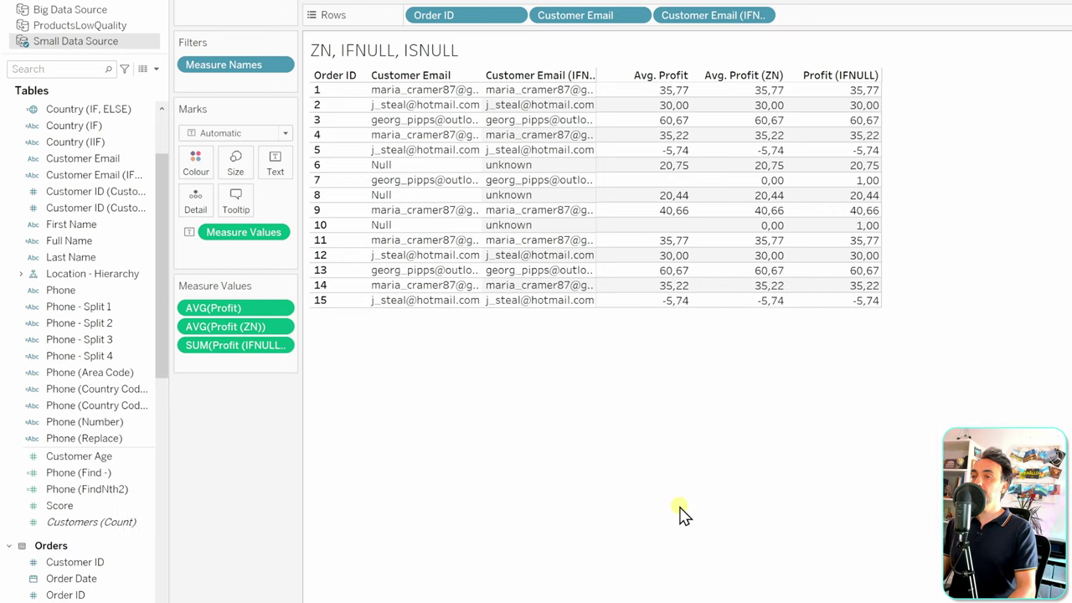
pyautogui.scroll(-3, 101, 511)
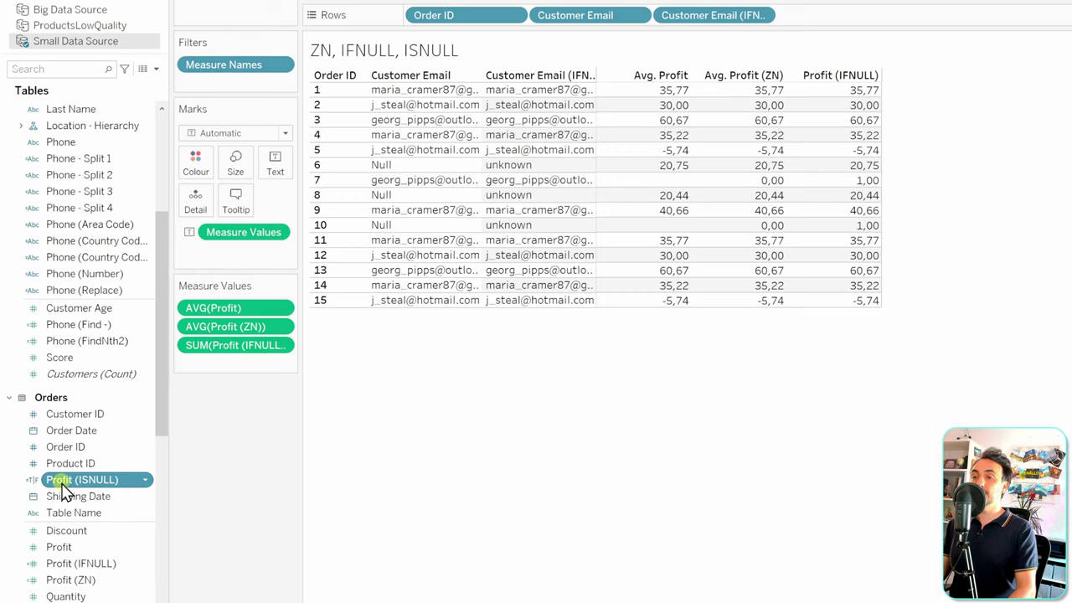
pyautogui.moveTo(65, 492)
pyautogui.mouseDown()
pyautogui.moveTo(219, 467)
pyautogui.moveTo(824, 153)
pyautogui.moveTo(825, 24)
pyautogui.mouseUp()
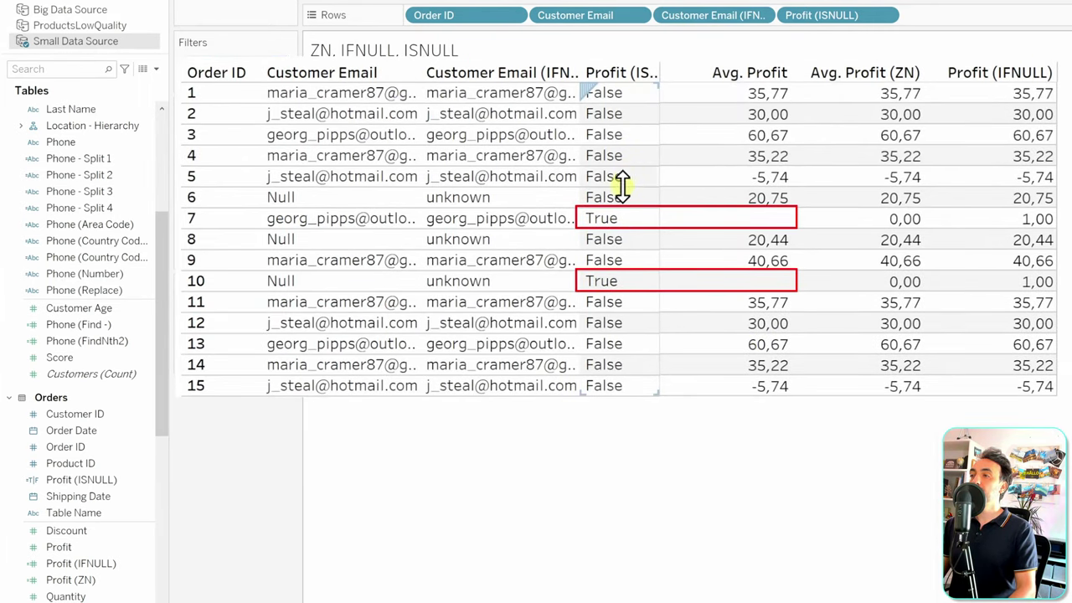
# Show a filter for Profit (ISNULL) and restrict the table to the True value only.
pyautogui.moveTo(777, 127)
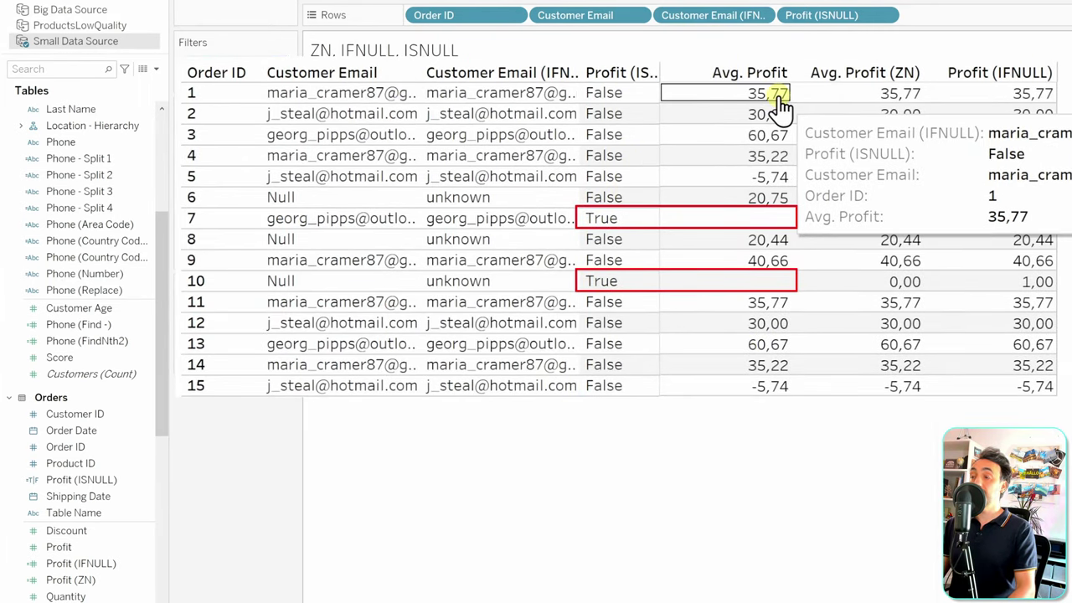
pyautogui.moveTo(763, 237)
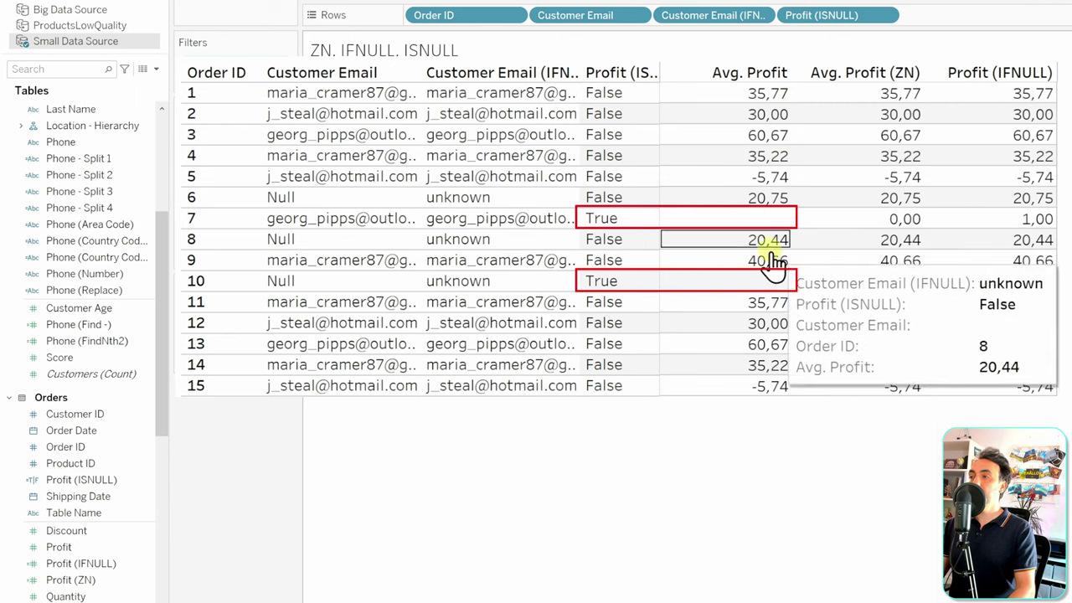
pyautogui.moveTo(732, 284)
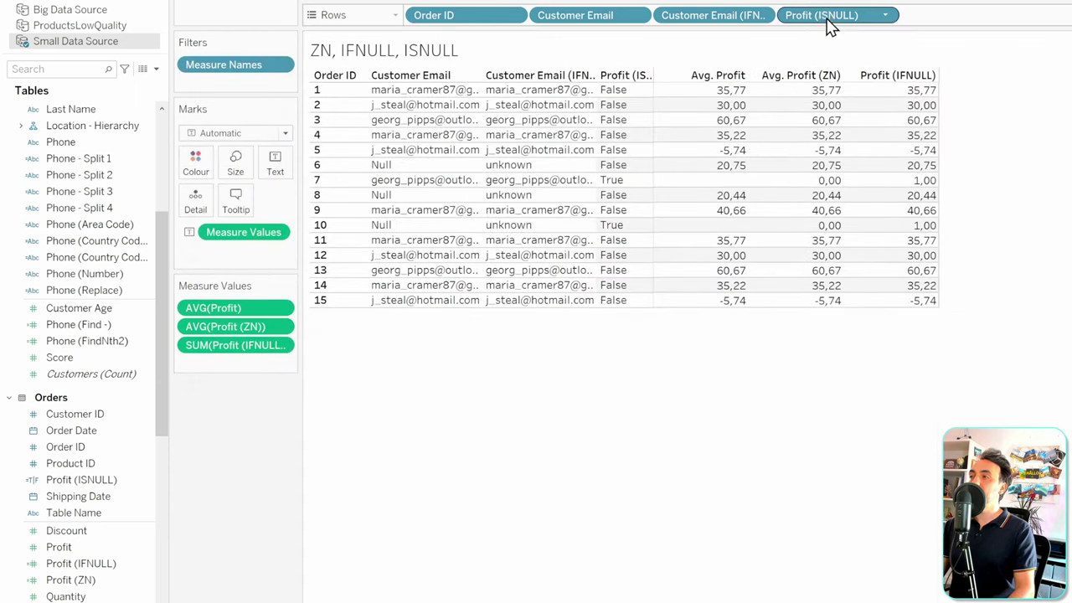
pyautogui.rightClick(826, 16)
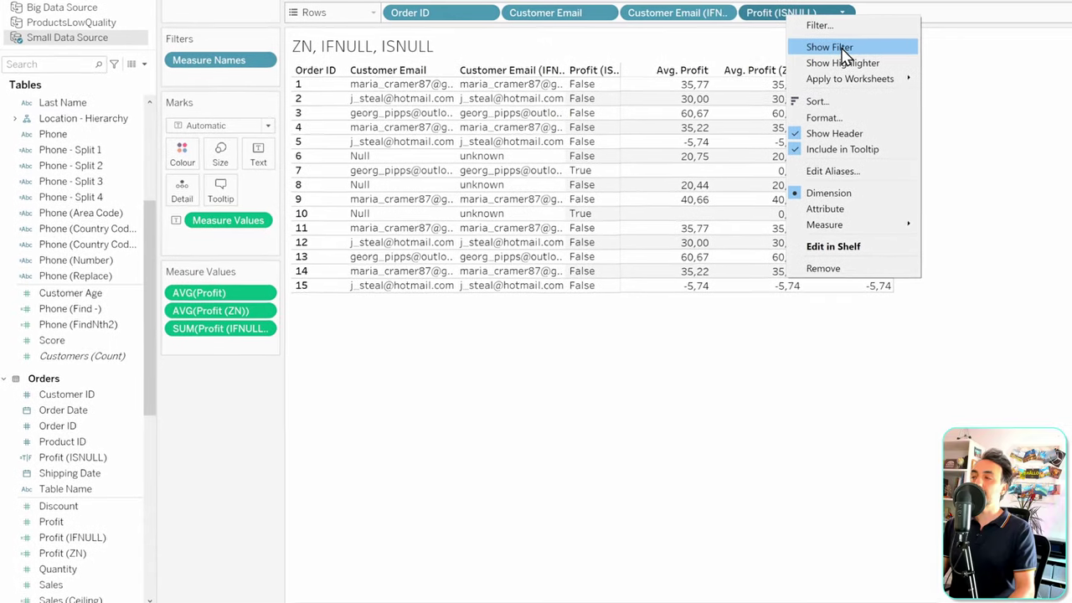
pyautogui.click(844, 52)
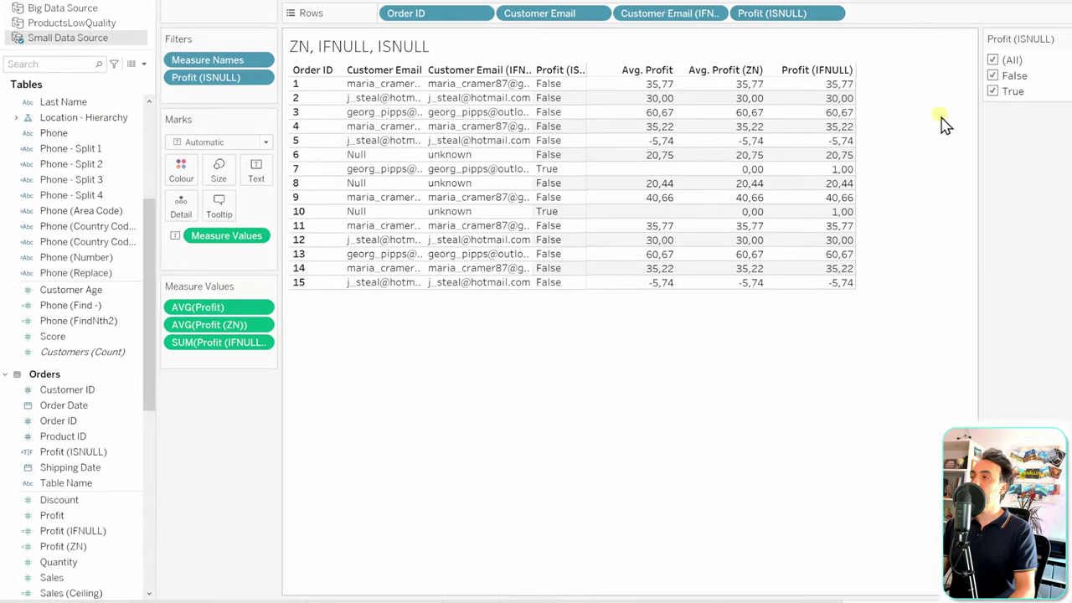
pyautogui.click(992, 59)
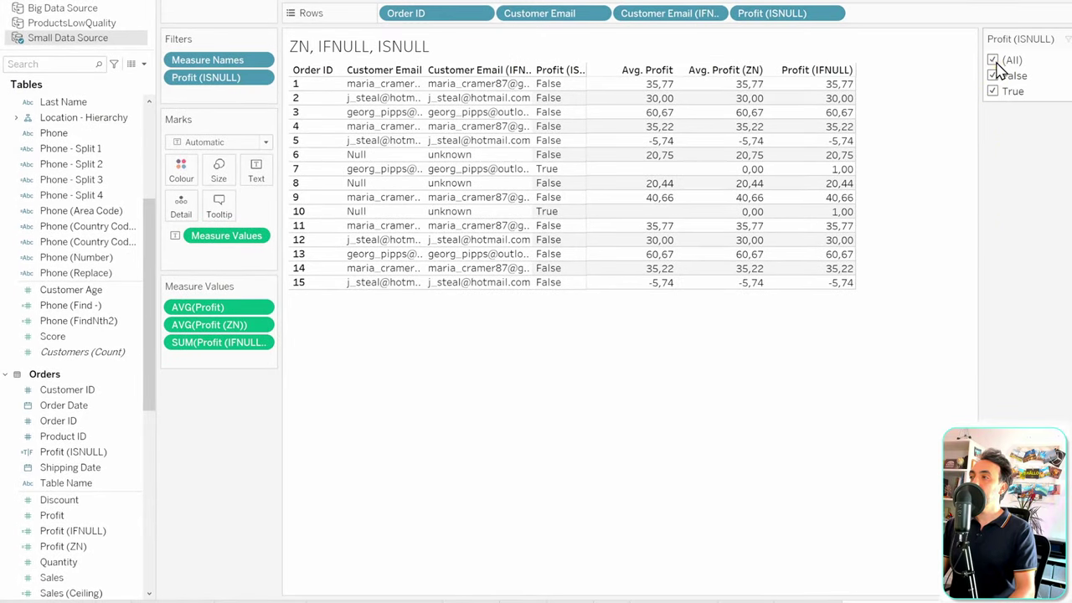
pyautogui.click(992, 90)
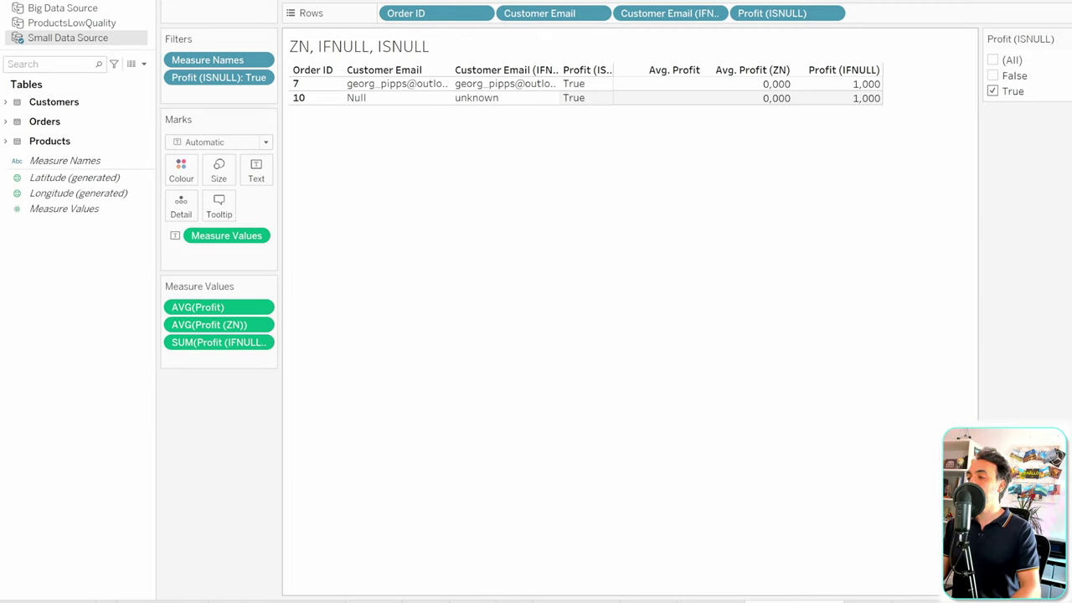
# On a new worksheet using Big Data Source, list all Order ID members on the rows with Sales as the table values.
pyautogui.click(870, 599)
pyautogui.click(100, 17)
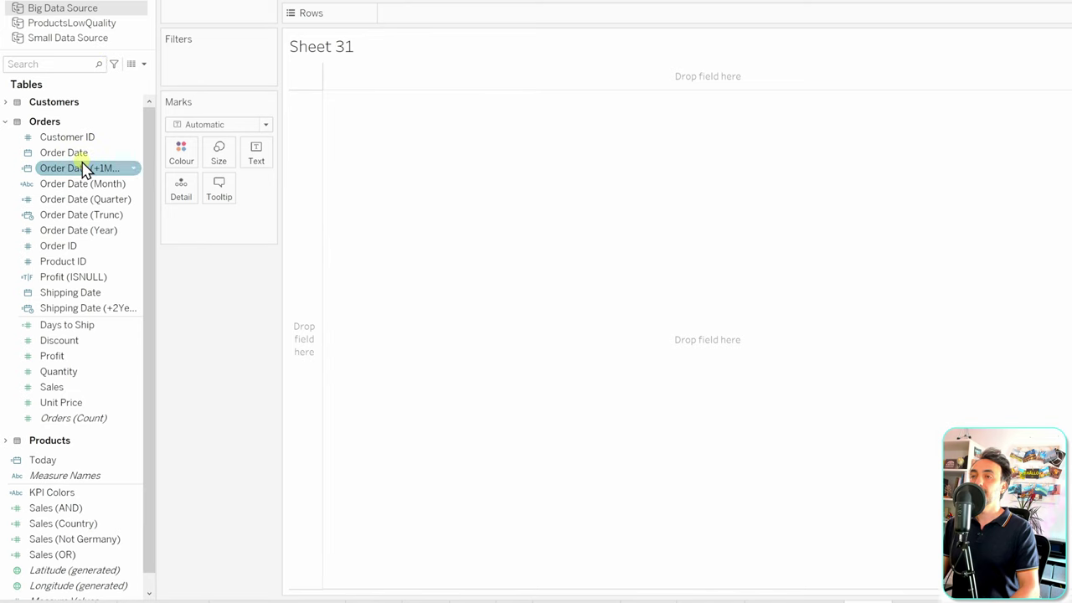
pyautogui.moveTo(71, 248); pyautogui.dragTo(398, 15)
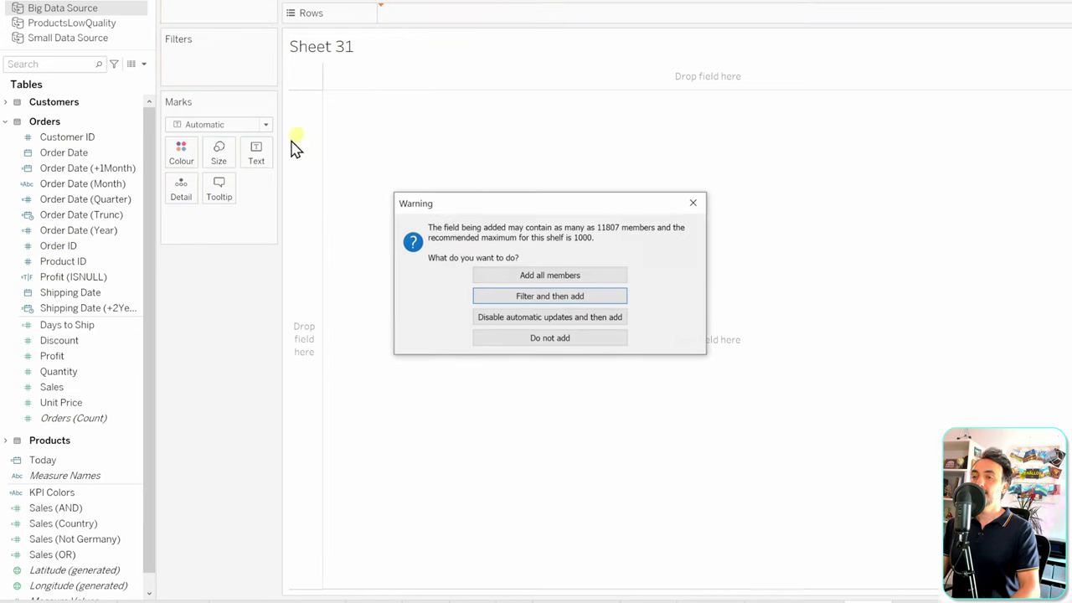
pyautogui.click(508, 277)
pyautogui.moveTo(86, 385); pyautogui.dragTo(376, 180)
pyautogui.moveTo(393, 100); pyautogui.dragTo(396, 140)
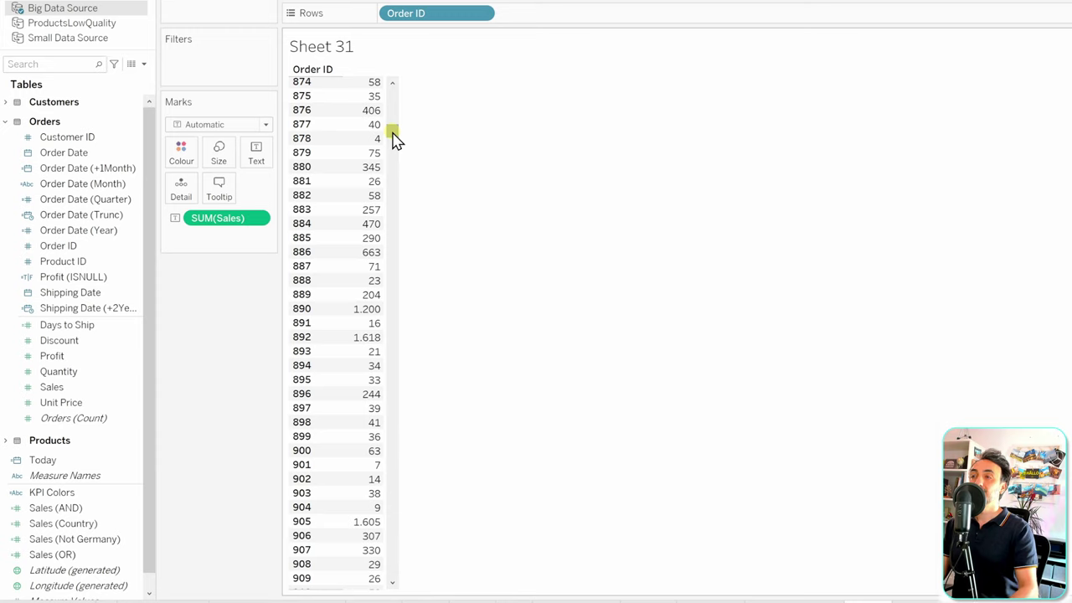
pyautogui.moveTo(395, 141); pyautogui.dragTo(392, 142)
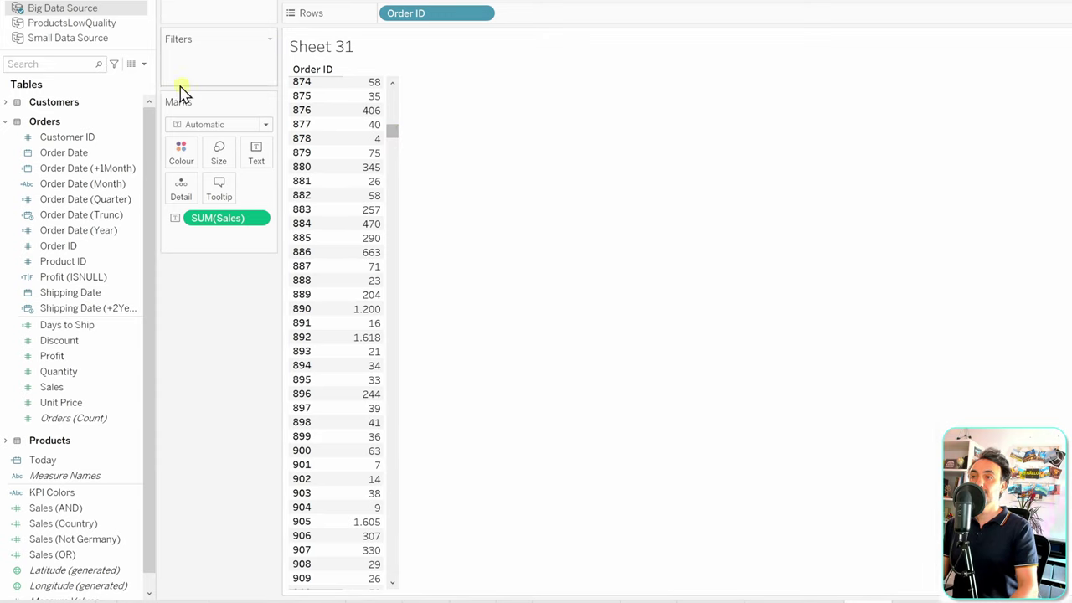
# Create a calculated field in Big Data Source named "Sales (ISNULL)" with the formula ISNULL([Sales]) and save it.
pyautogui.click(143, 63)
pyautogui.click(144, 78)
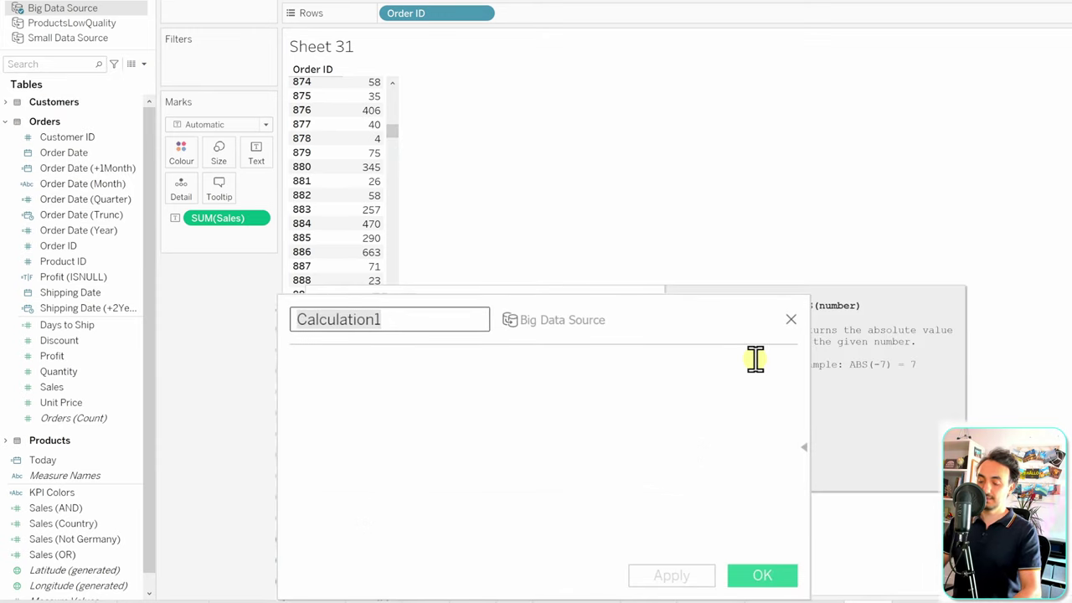
pyautogui.write('Sales (ISNULL)')
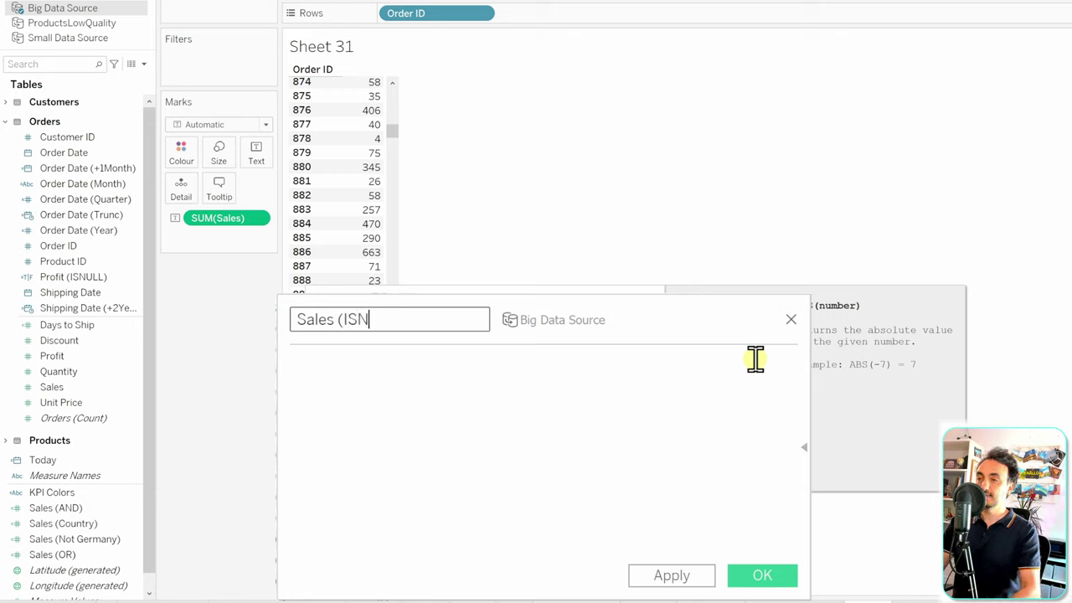
pyautogui.click(691, 391)
pyautogui.write('ISNUL')
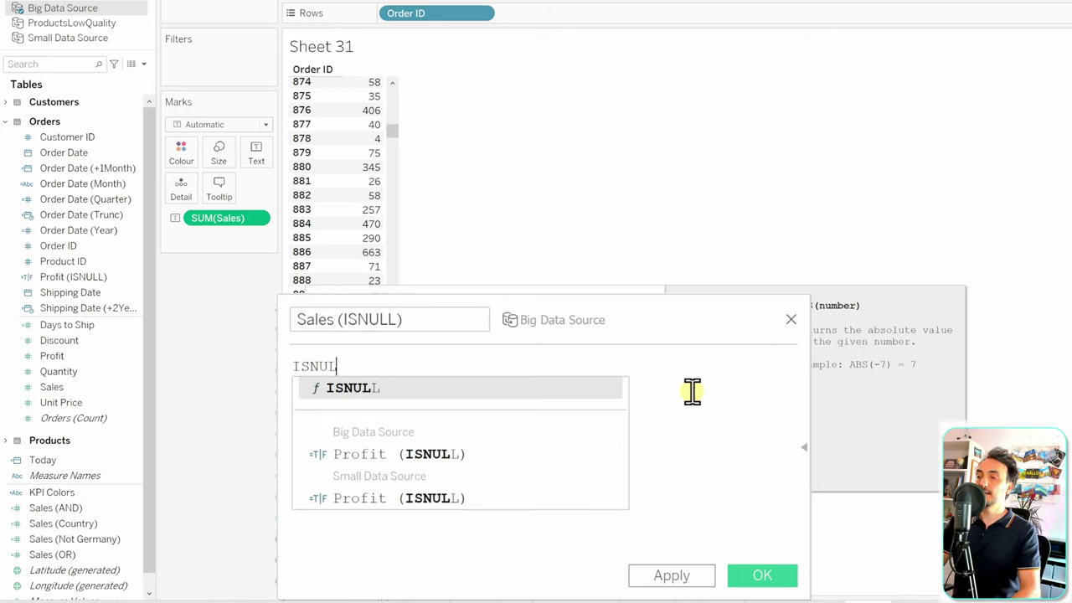
pyautogui.press('Return')
pyautogui.write('SAle')
pyautogui.press('Return')
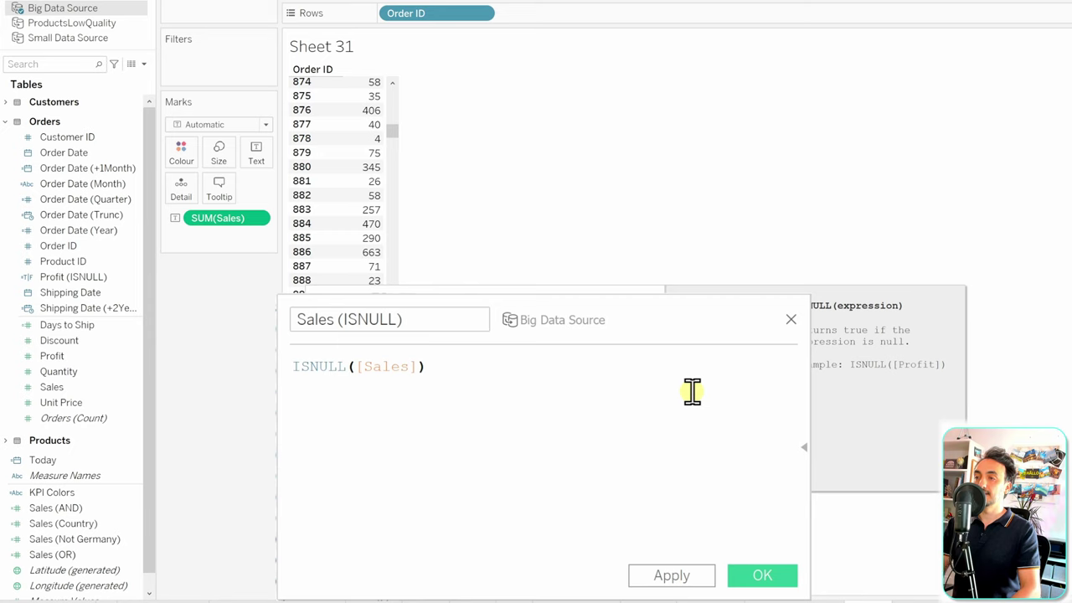
pyautogui.click(772, 577)
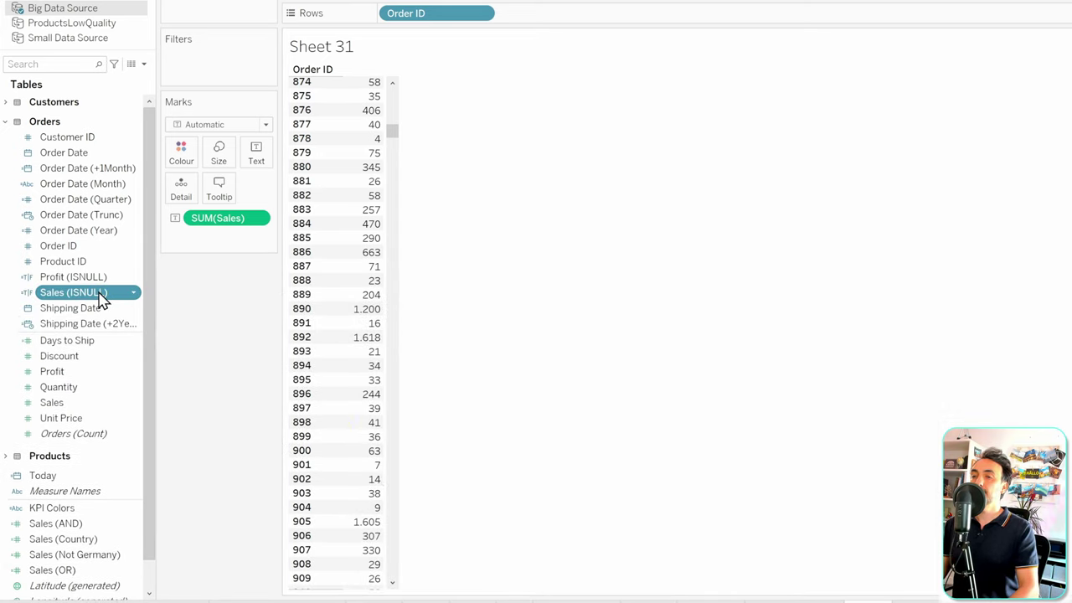
# Show a filter for Sales (ISNULL) to check whether the Sales field contains nulls across the order list.
pyautogui.rightClick(100, 295)
pyautogui.click(141, 316)
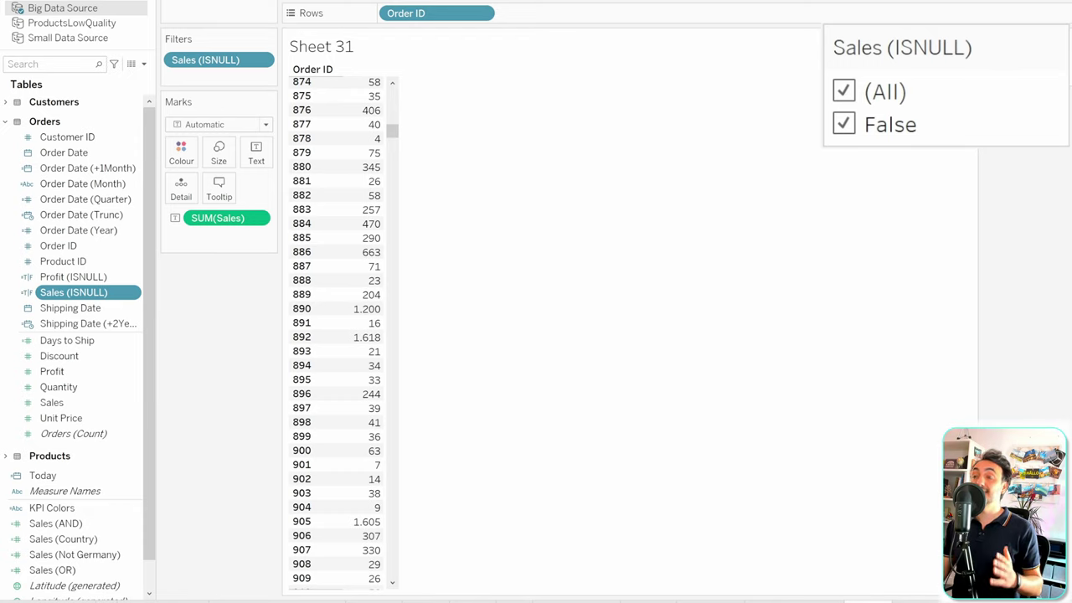
pyautogui.moveTo(390, 137); pyautogui.dragTo(391, 473)
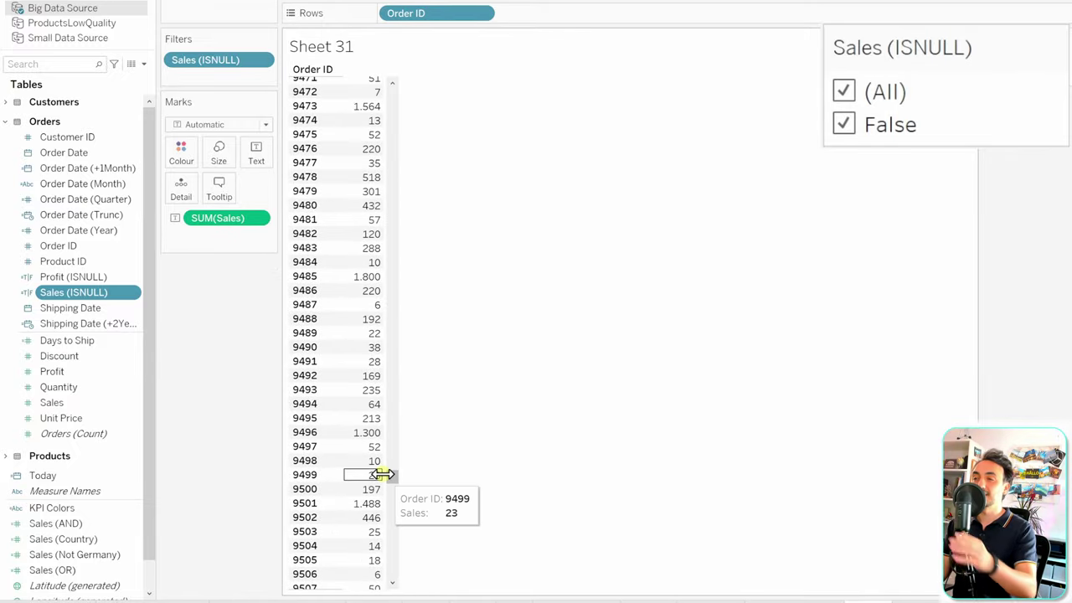
pyautogui.scroll(-5, 371, 444)
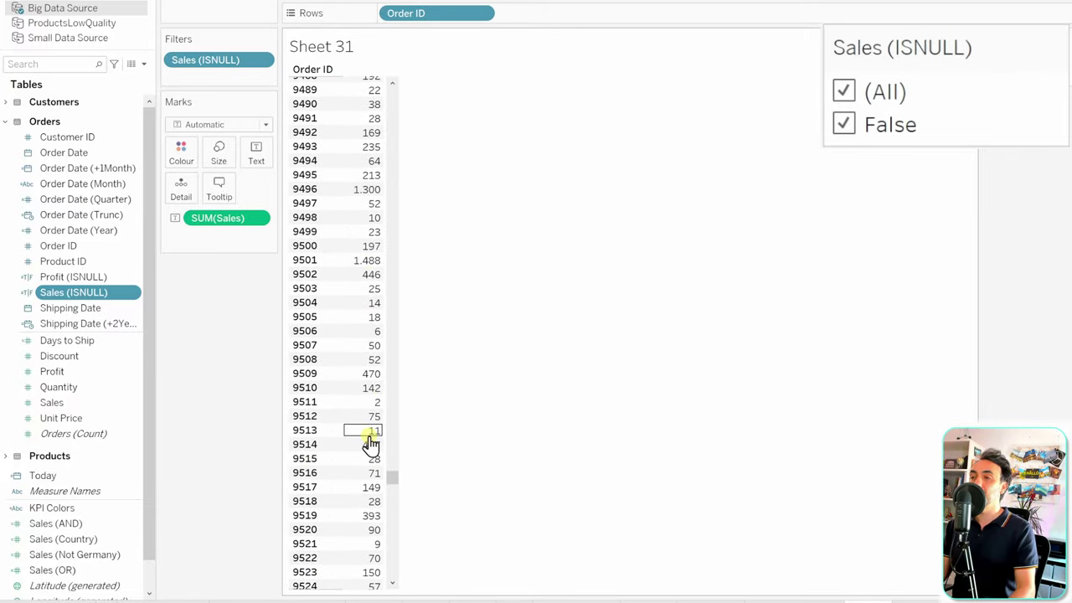